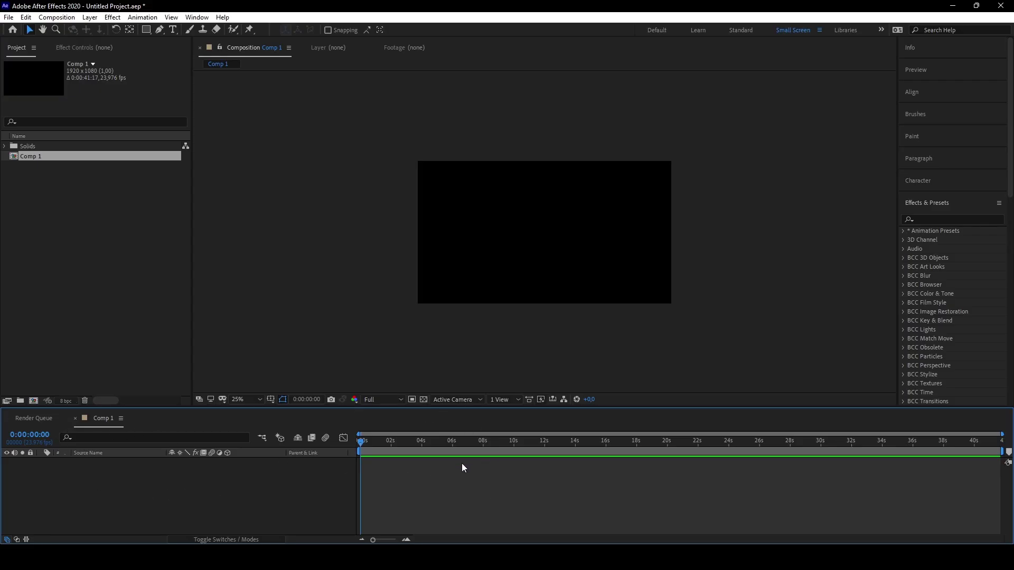
Create a new solid with Ctrl+Y, picking a dark purple colour, named Dark Purple Solid 1
key(ctrl+y)
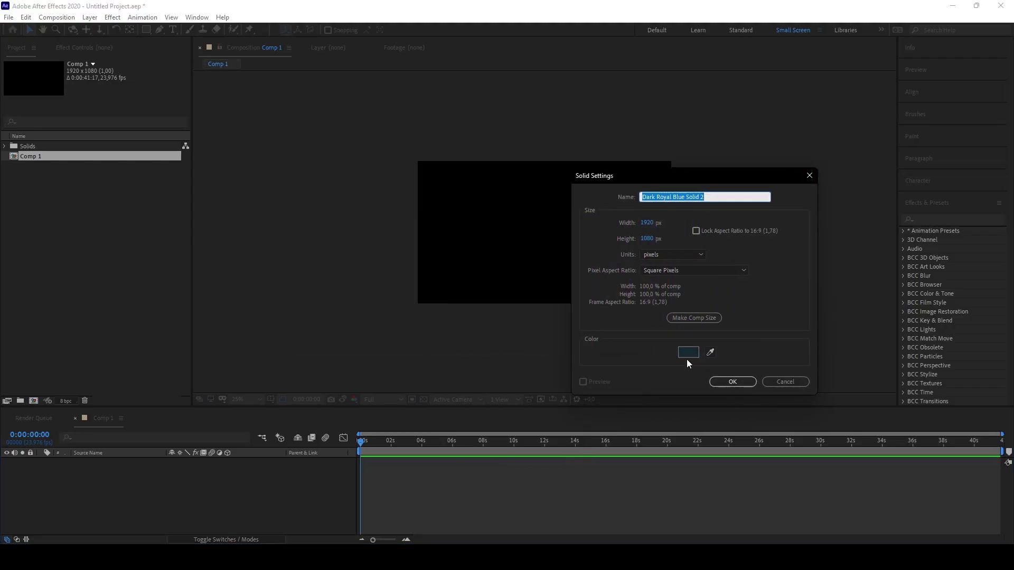
click(689, 352)
mouse_move(63, 198)
mouse_down()
mouse_move(155, 127)
mouse_move(115, 158)
mouse_move(128, 124)
mouse_move(118, 128)
mouse_up()
click(252, 129)
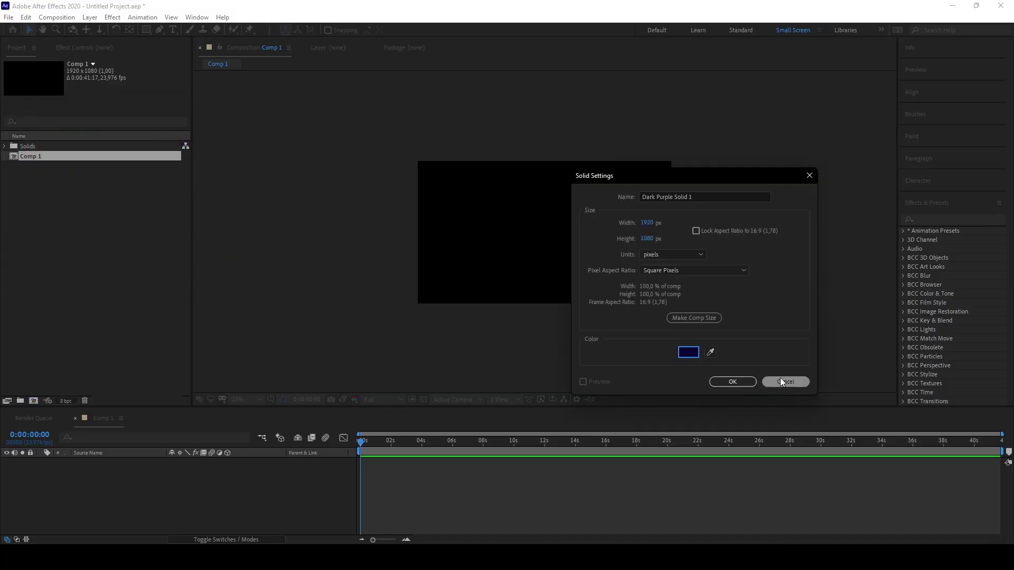
click(733, 382)
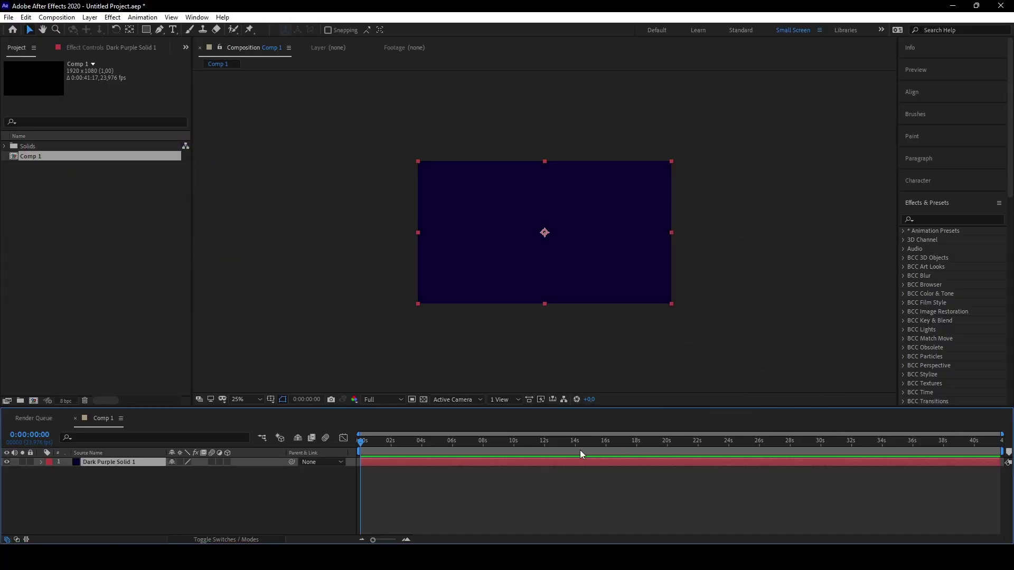
With the solid deselected, add Adjustment Layer 2 and Null 1 using keyboard shortcuts
click(379, 485)
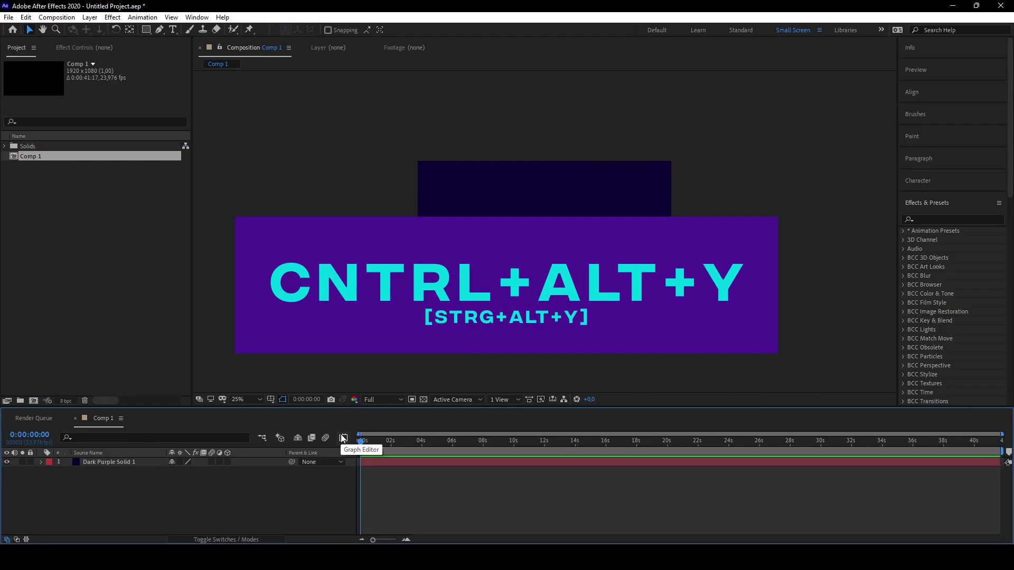
key(ctrl+alt+y)
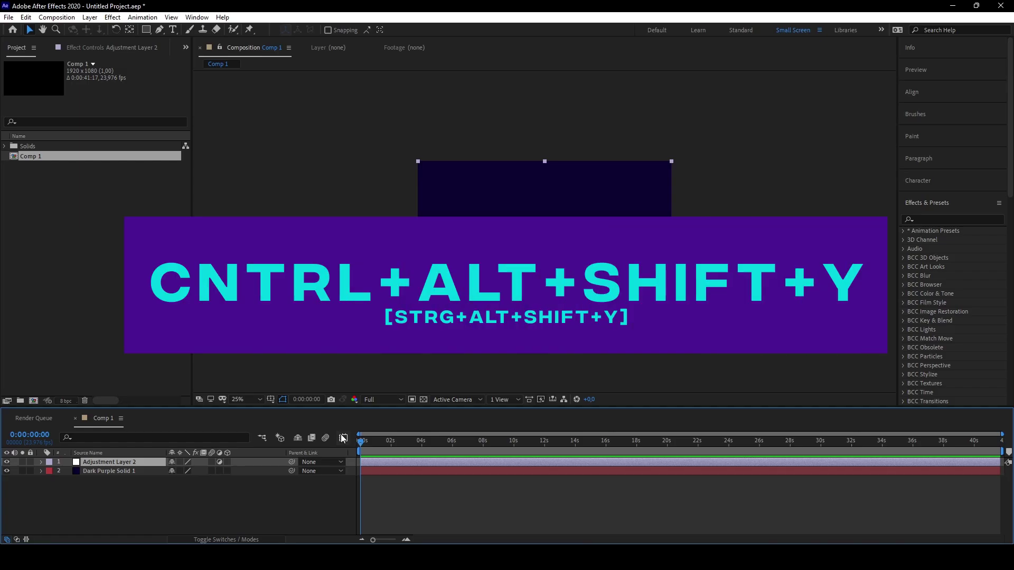
key(ctrl+alt+shift+y)
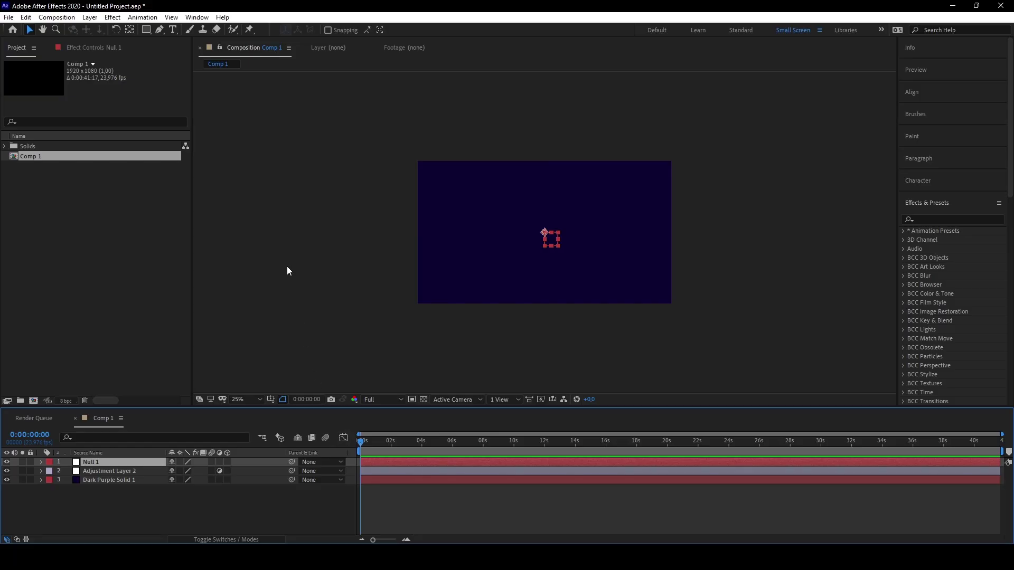
click(89, 17)
mouse_move(92, 30)
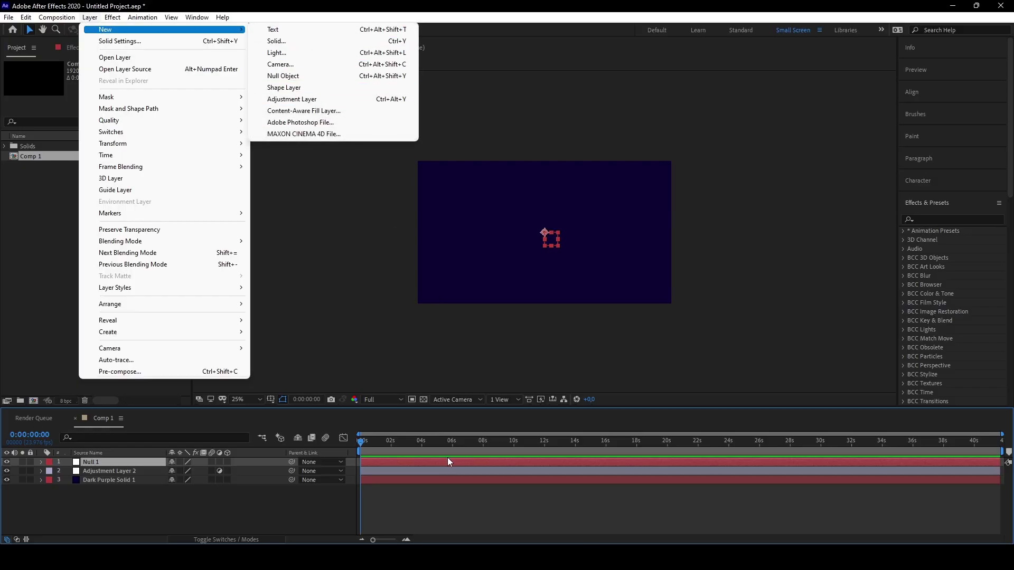
click(385, 485)
click(122, 463)
click(127, 473)
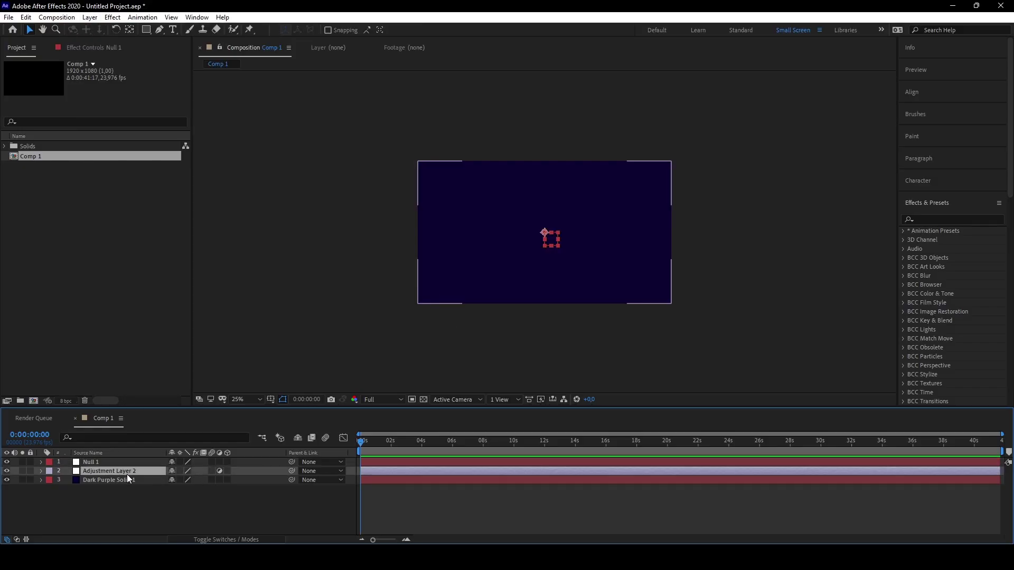
click(136, 480)
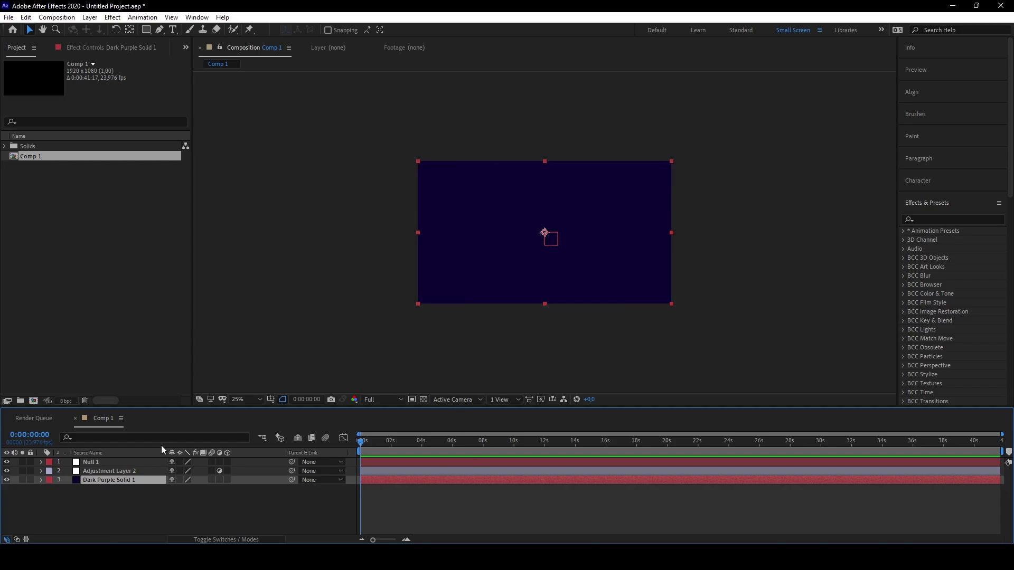
shift+click(441, 464)
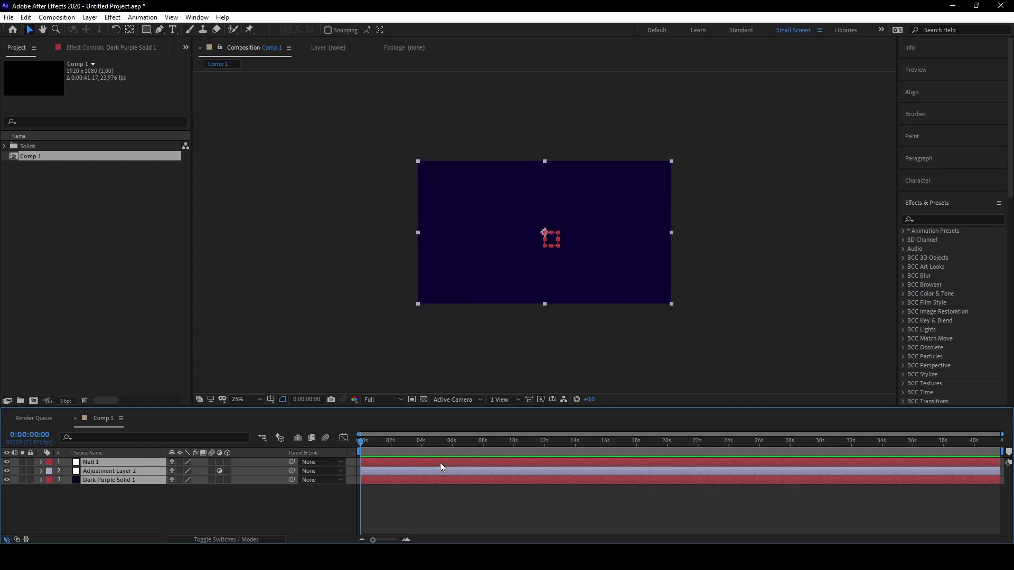
right_click(441, 467)
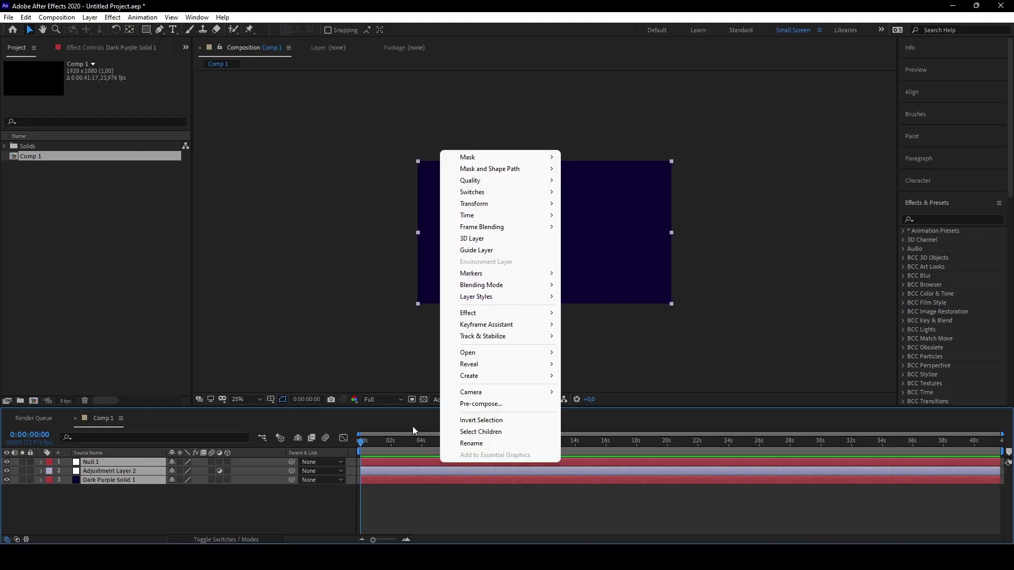
click(405, 459)
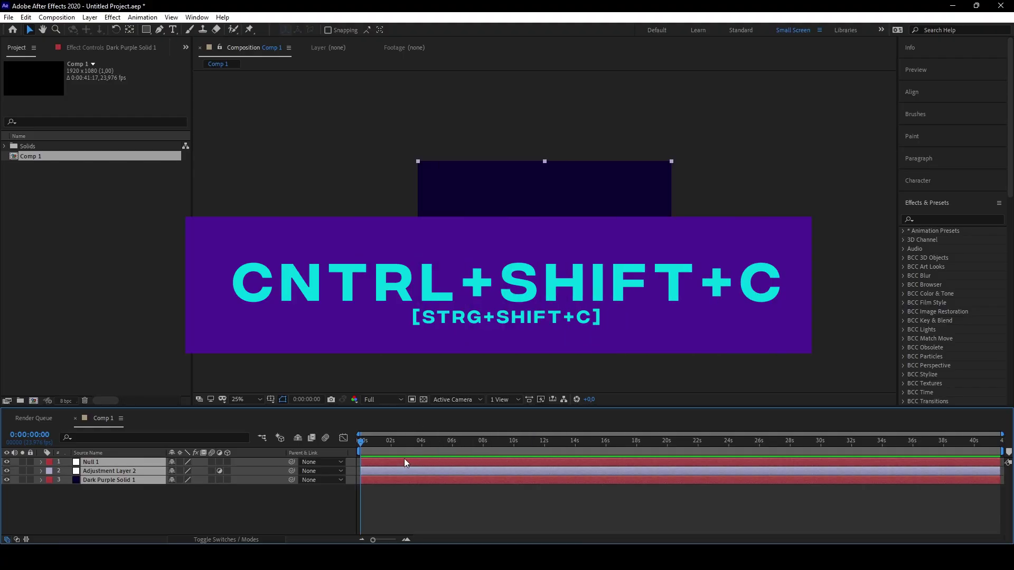
key(ctrl+shift+c)
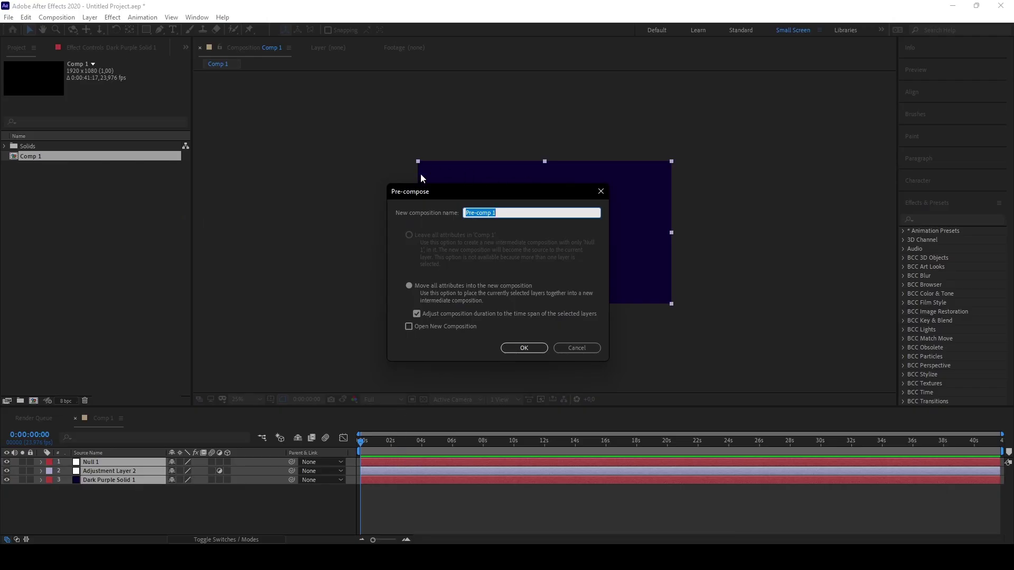
drag(412, 197, 371, 196)
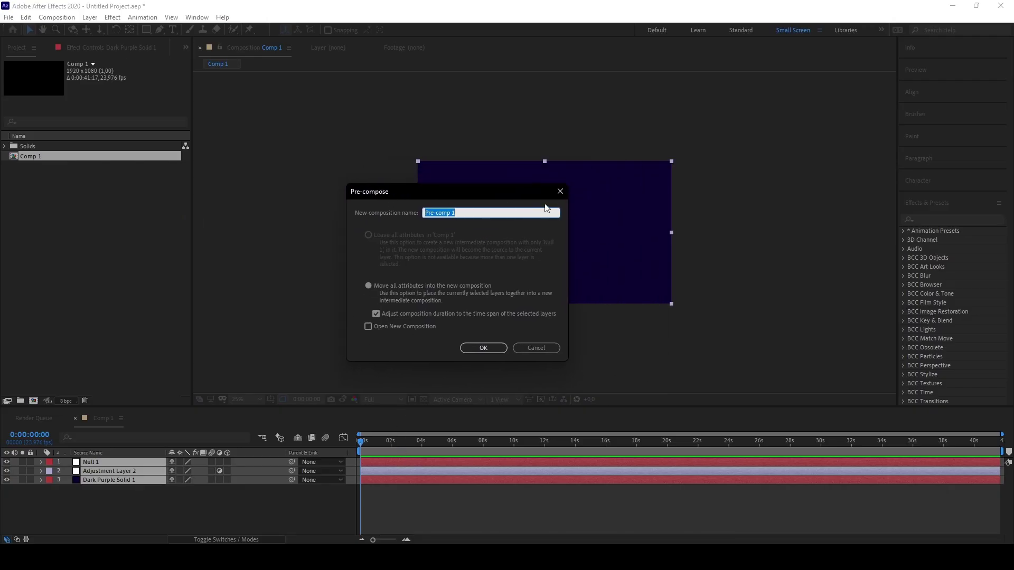
click(560, 191)
right_click(438, 464)
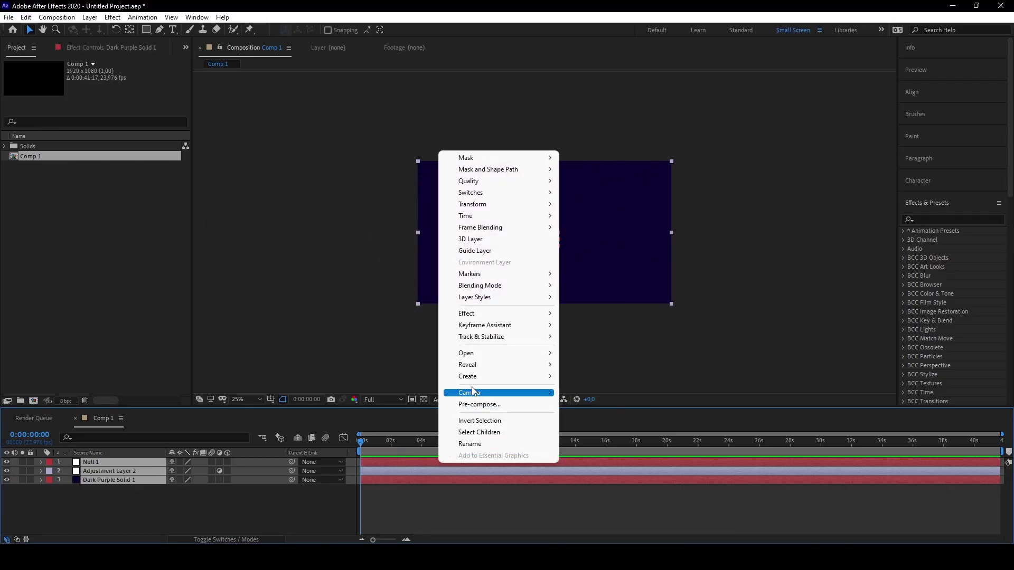
click(472, 404)
click(560, 192)
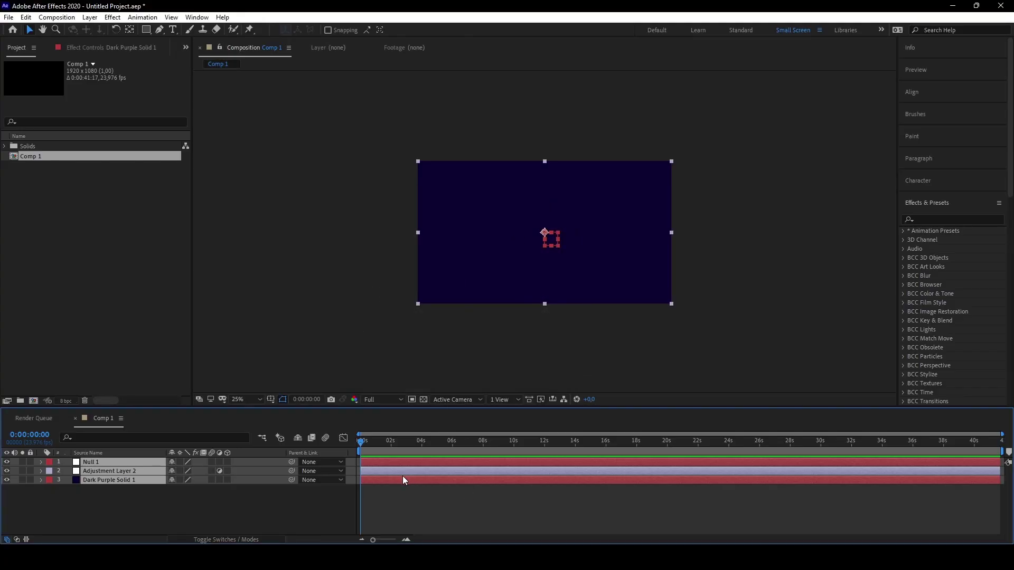
Move the time indicator to 0:00:07:23 and split Null 1 and Adjustment Layer 2 there
click(394, 491)
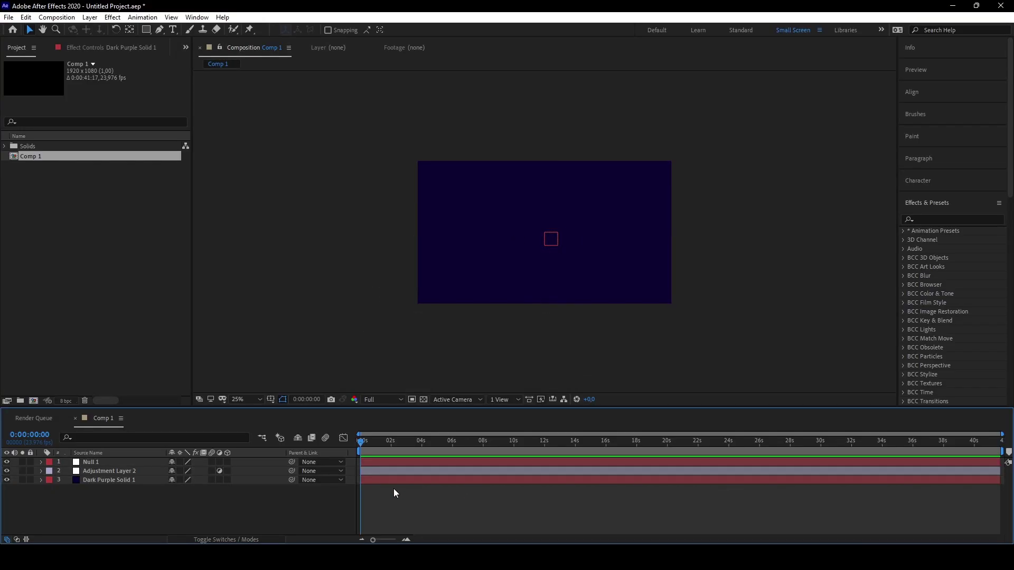
click(392, 479)
click(389, 465)
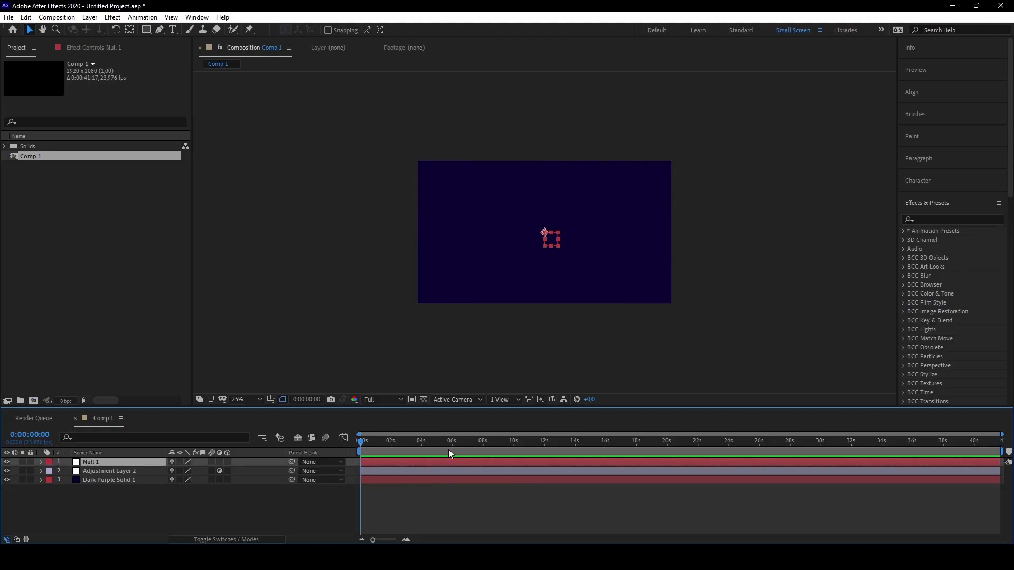
click(483, 446)
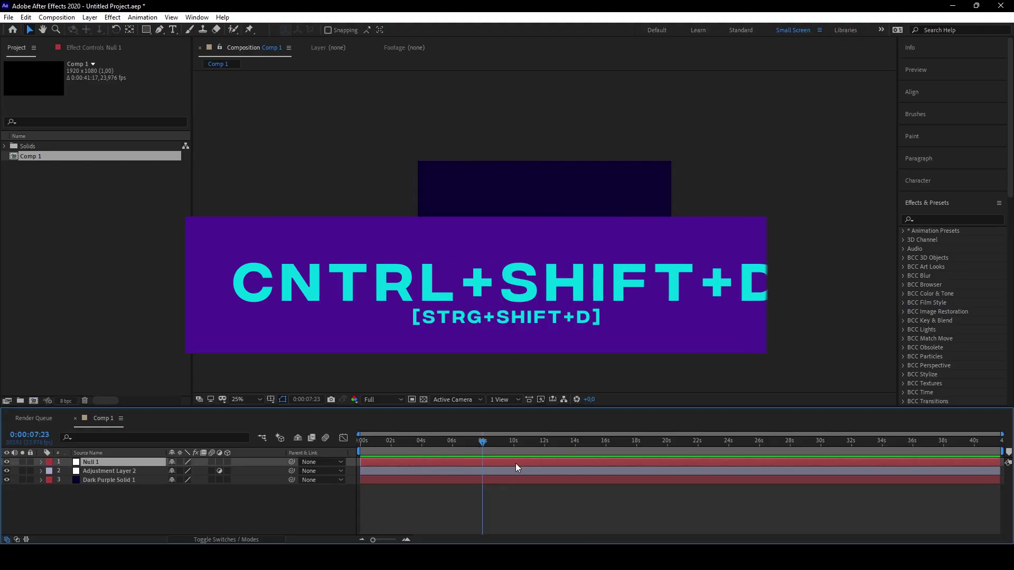
key(ctrl+shift+d)
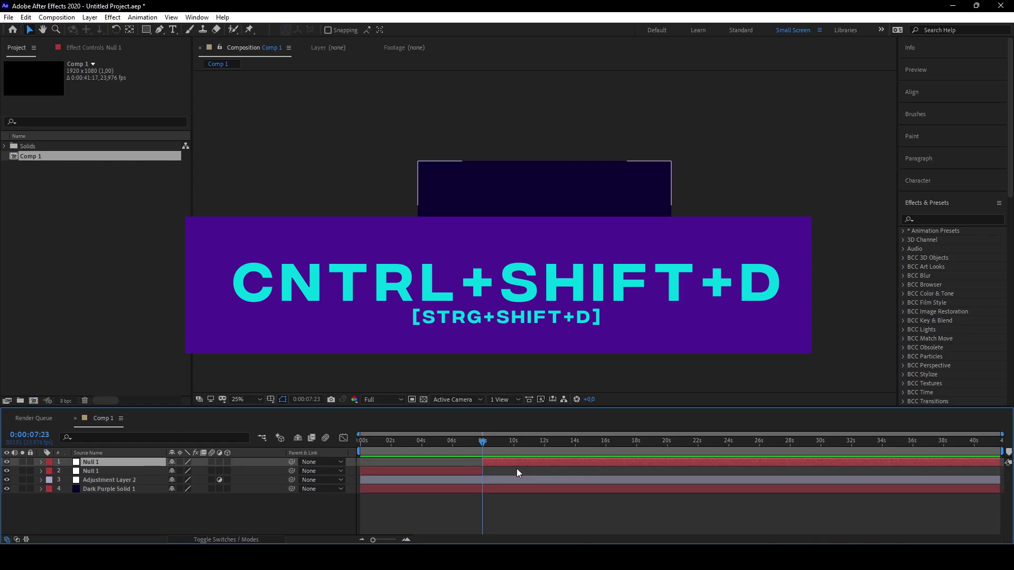
click(487, 480)
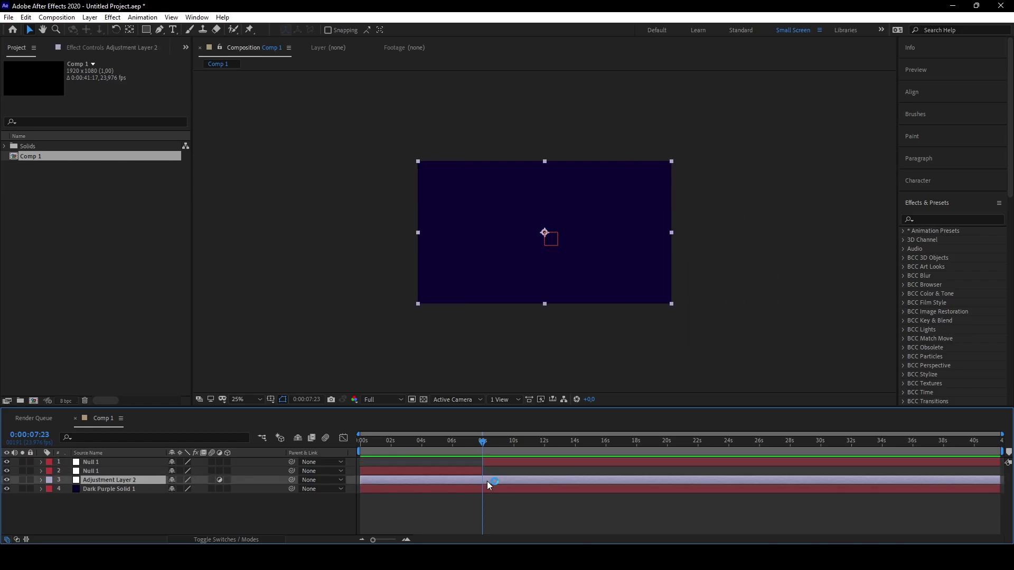
key(ctrl+shift+d)
key(ctrl+s)
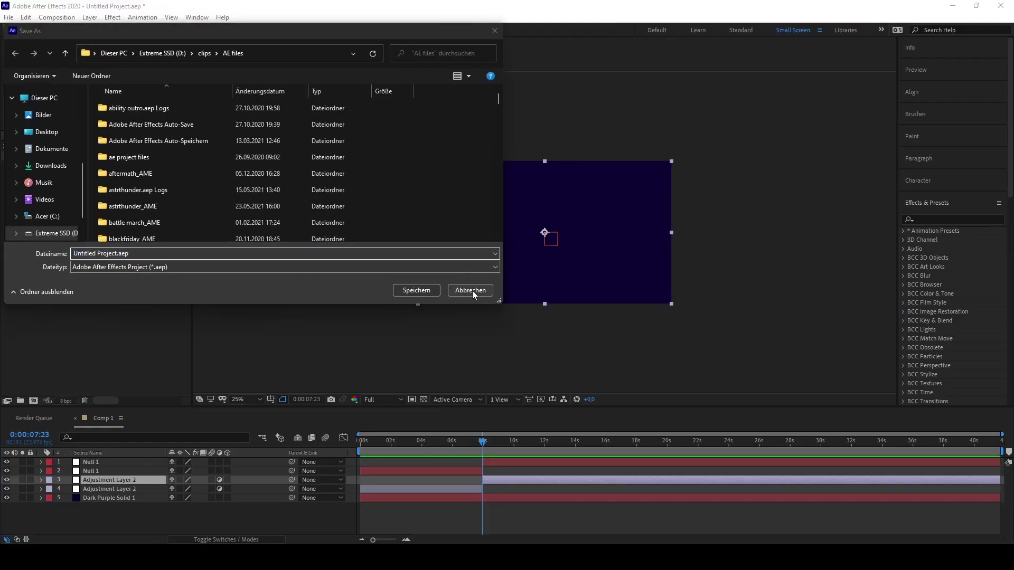
click(472, 291)
Undo the individual splits, then select all three layers and split them together at 0:00:07:23
key(ctrl+z)
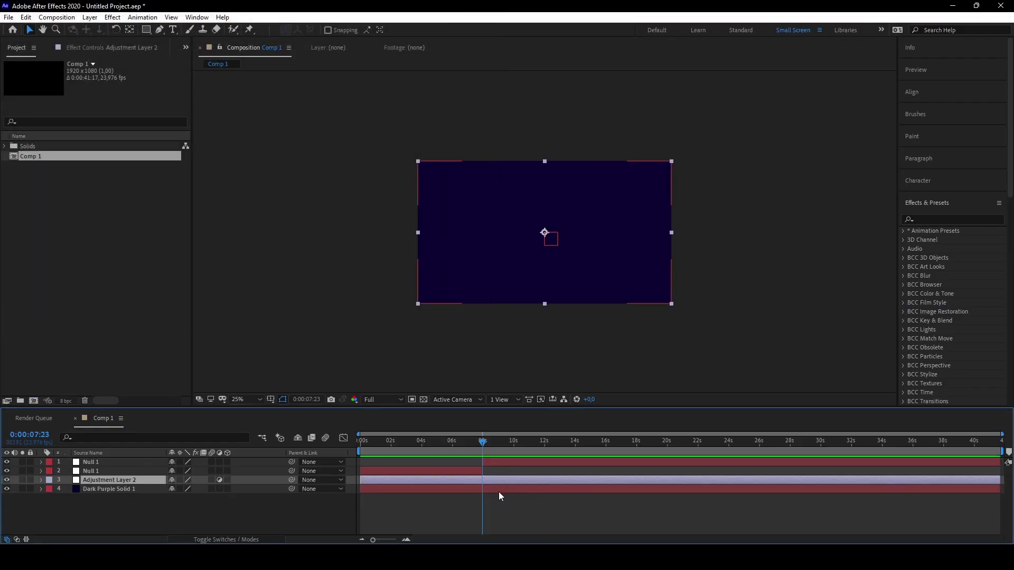
key(ctrl+shift+d)
click(491, 497)
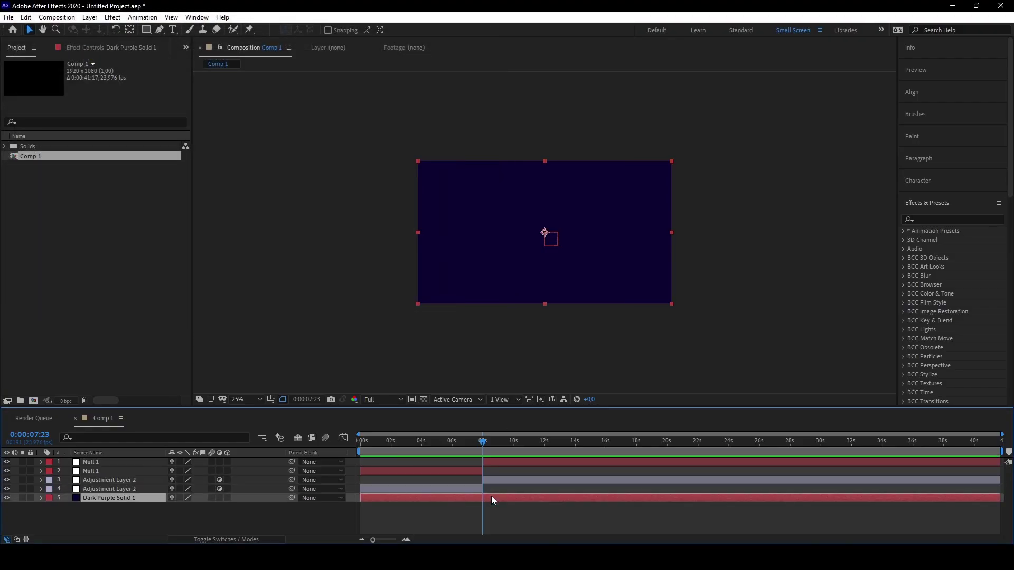
key(ctrl+shift+d)
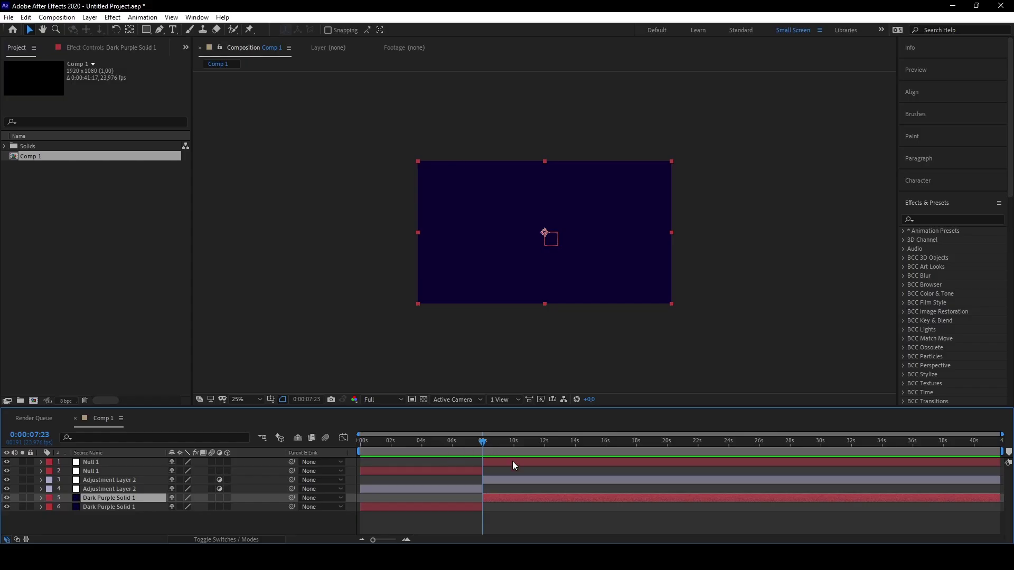
key(ctrl+z)
key(ctrl+z)
key(ctrl+z)
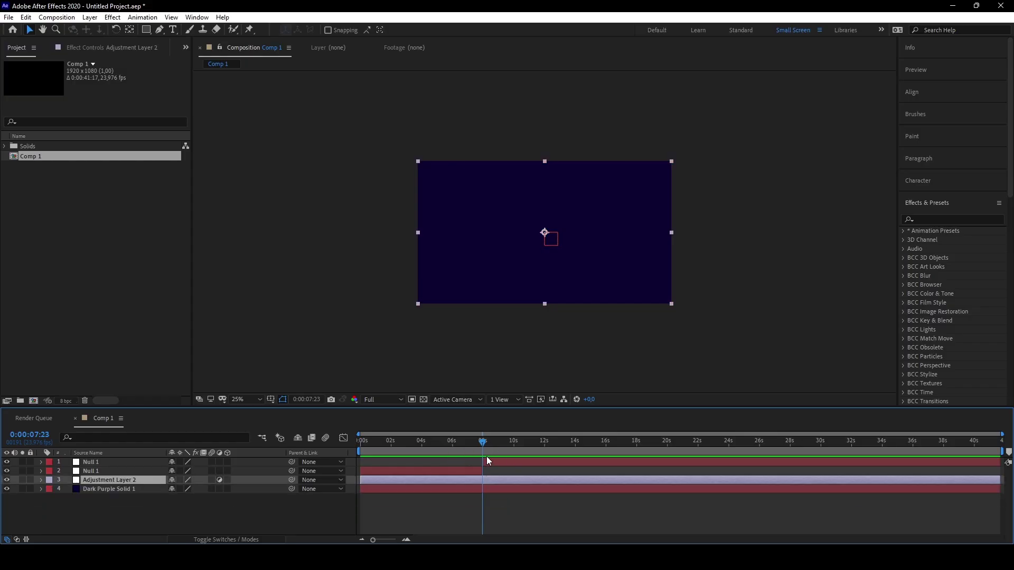
click(509, 501)
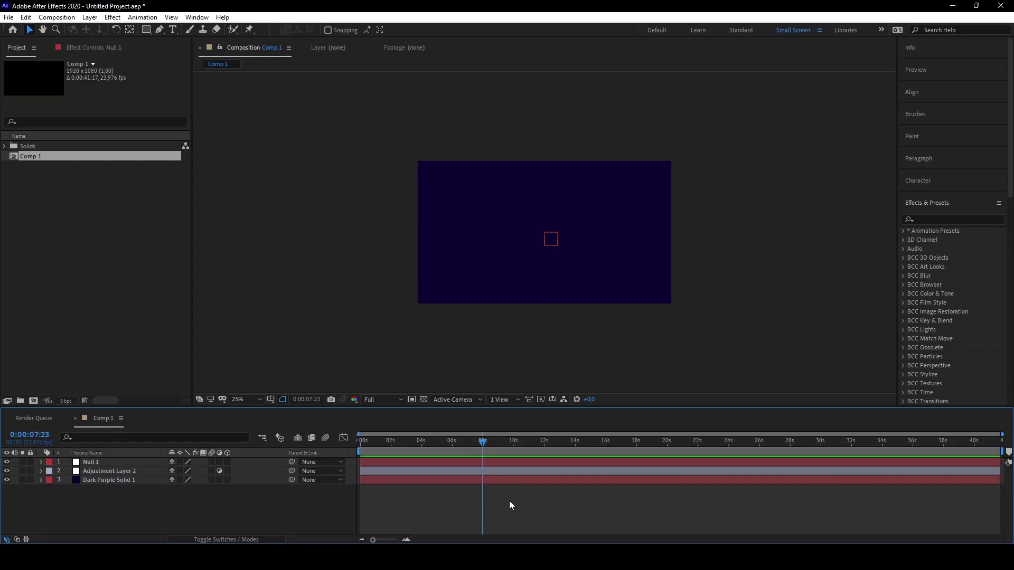
key(ctrl+a)
key(ctrl+shift+d)
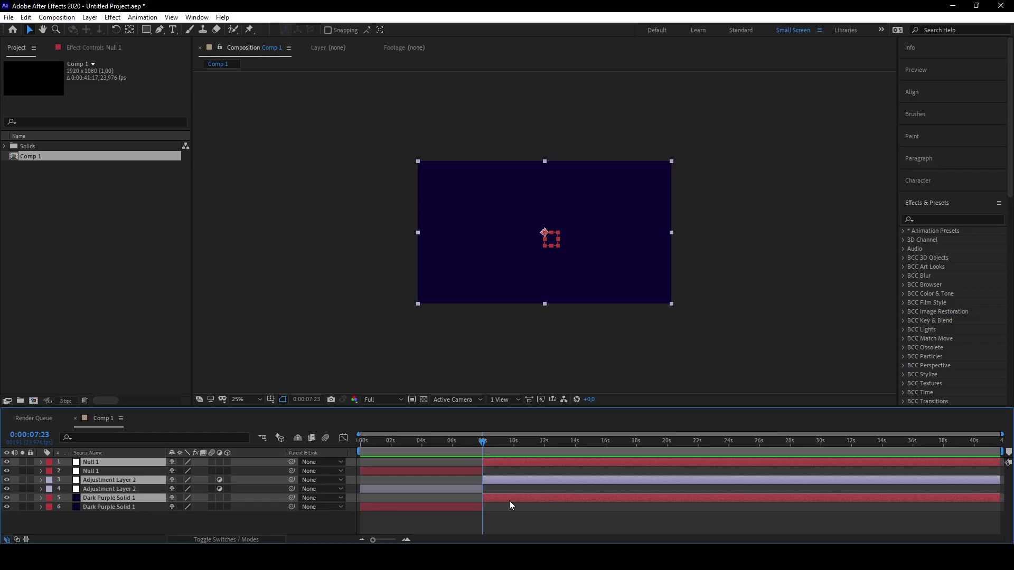
Delete the split-off layer pieces, return to the start, and select Null 1
key(Delete)
key(Home)
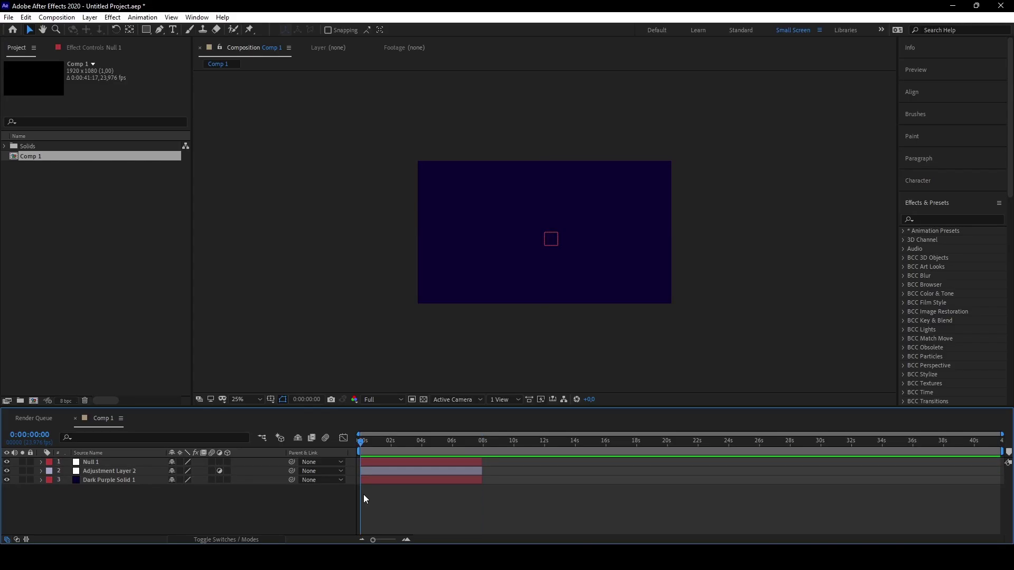
click(382, 463)
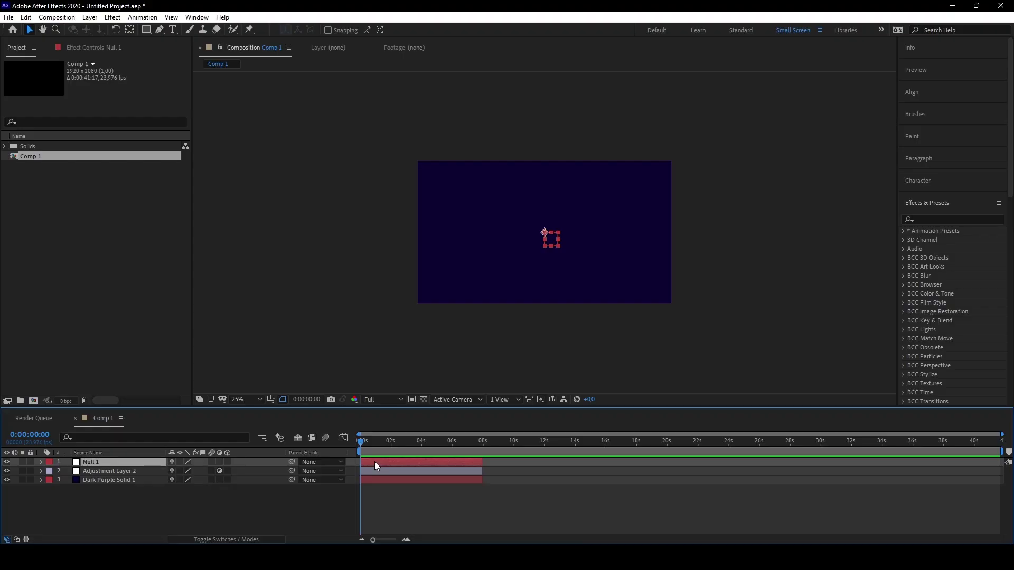
Show Null 1's Scale, Position, Rotation and Opacity properties one at a time
key(s)
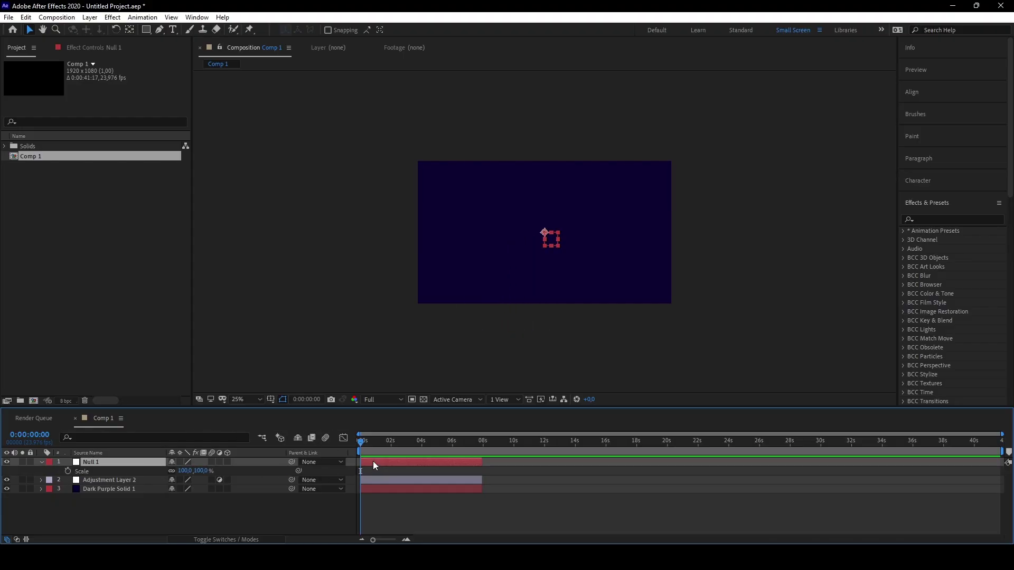
key(p)
key(r)
key(t)
key(t)
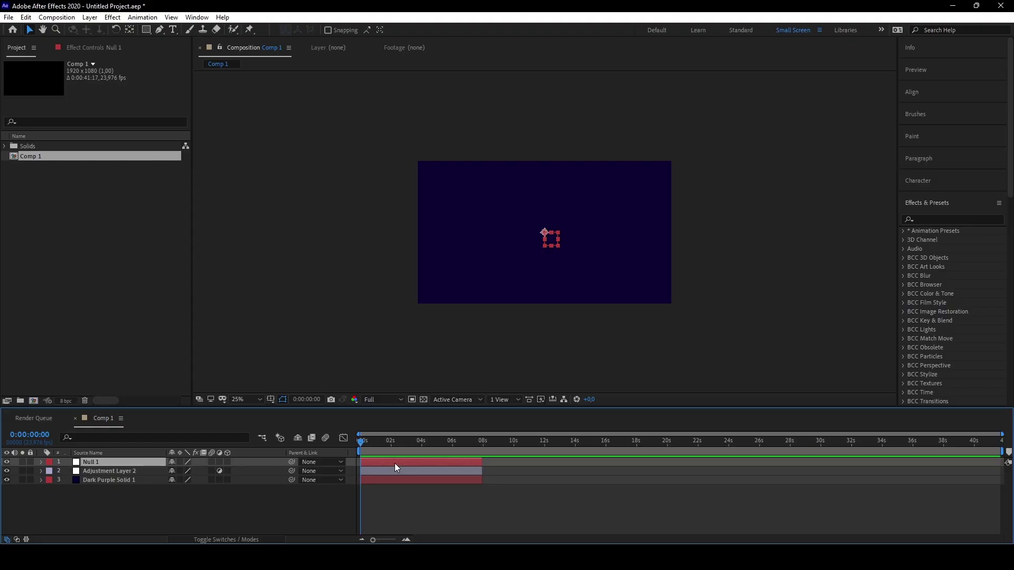
Reveal Null 1's Scale, Position and Rotation together in the timeline
key(s)
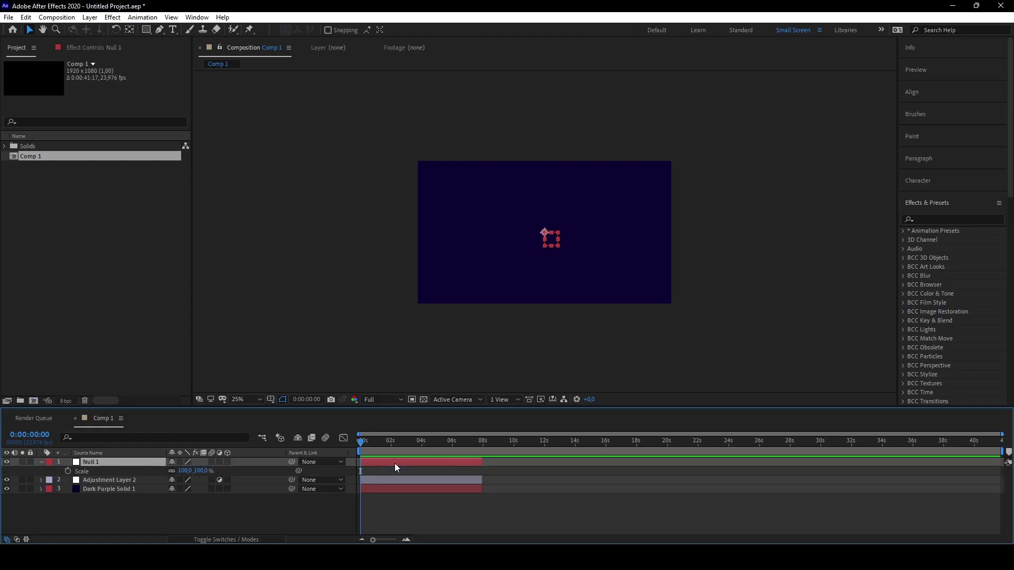
key(shift+p)
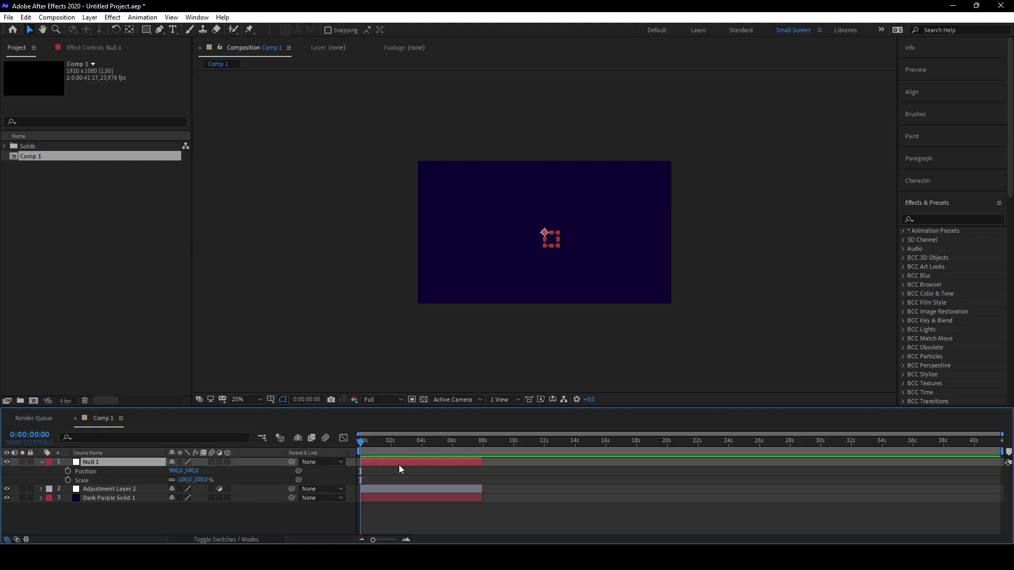
key(shift+r)
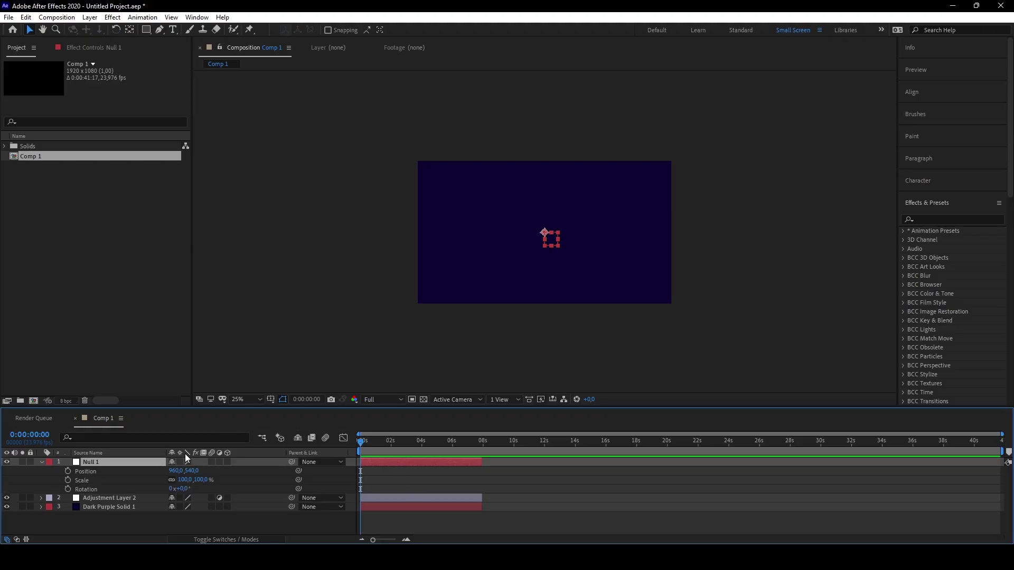
Keyframe Null 1's rotation at 0° at the start and 20° at about 0:00:01:23
click(69, 489)
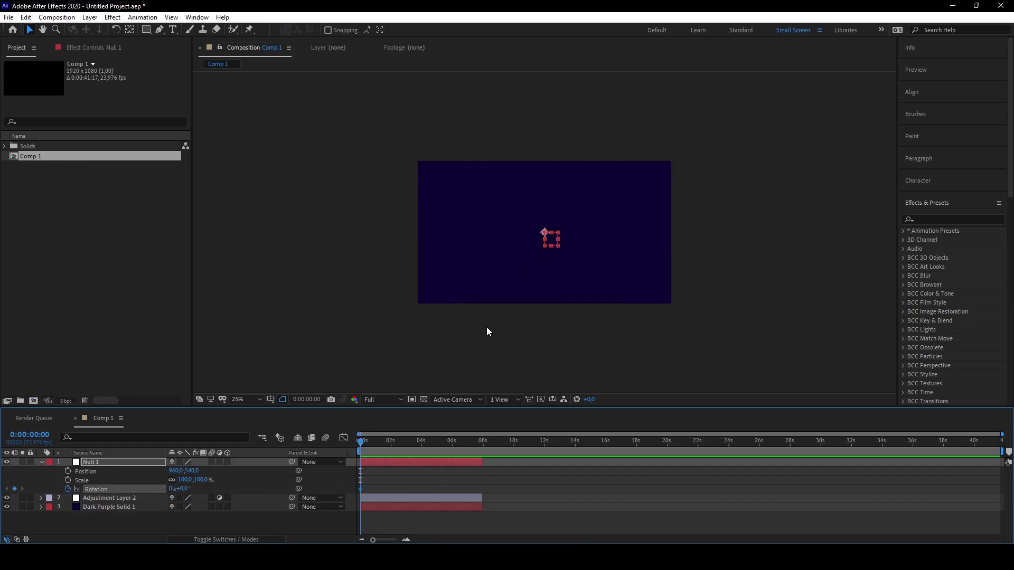
mouse_move(391, 445)
mouse_down()
mouse_move(409, 441)
mouse_move(353, 445)
mouse_move(391, 447)
mouse_up()
click(14, 489)
click(183, 489)
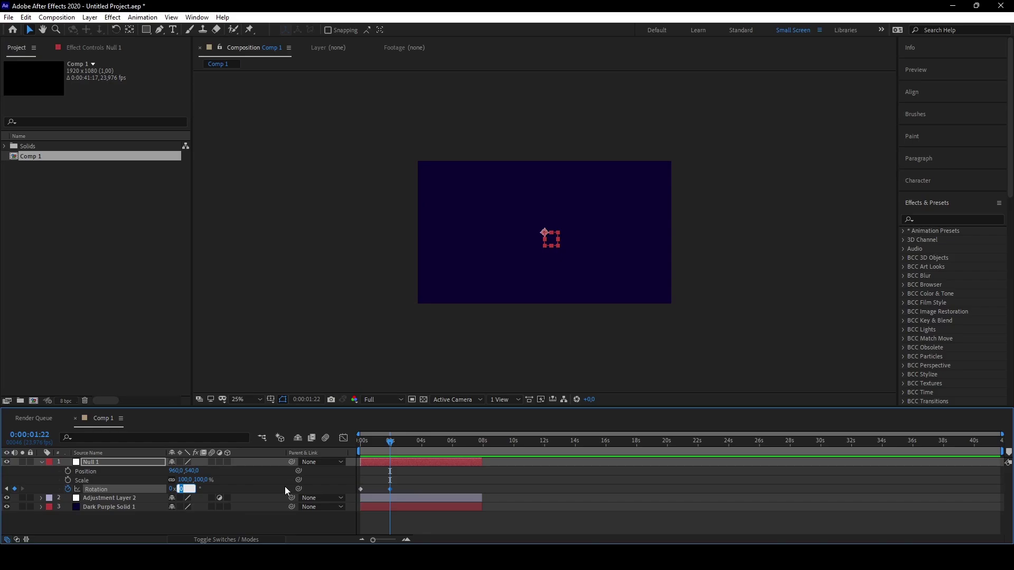
text(20)
key(Return)
Preview the rotation, then apply Easy Ease to both rotation keyframes
drag(373, 441, 391, 452)
drag(416, 488, 356, 490)
click(414, 488)
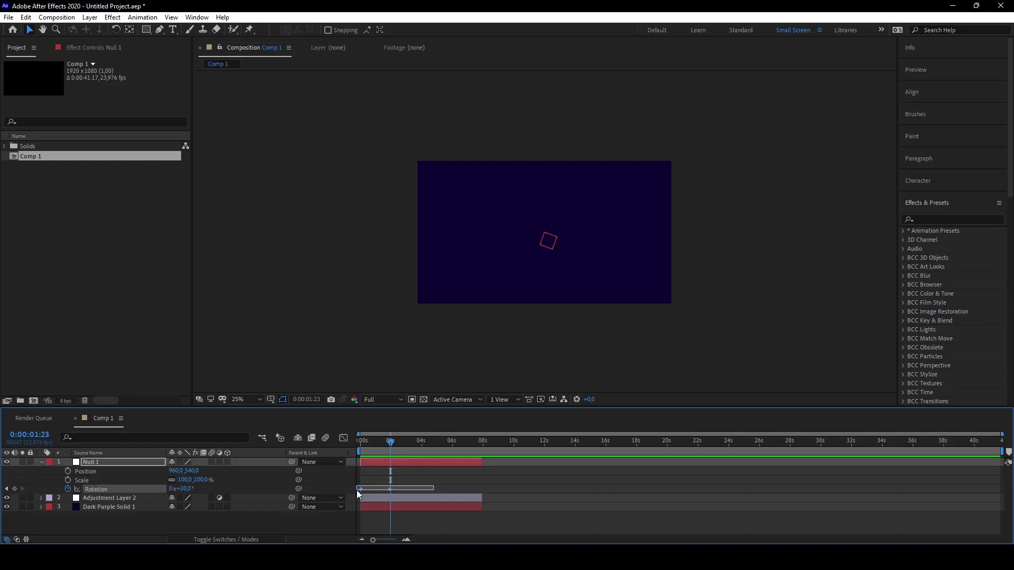
drag(421, 484, 357, 491)
key(F9)
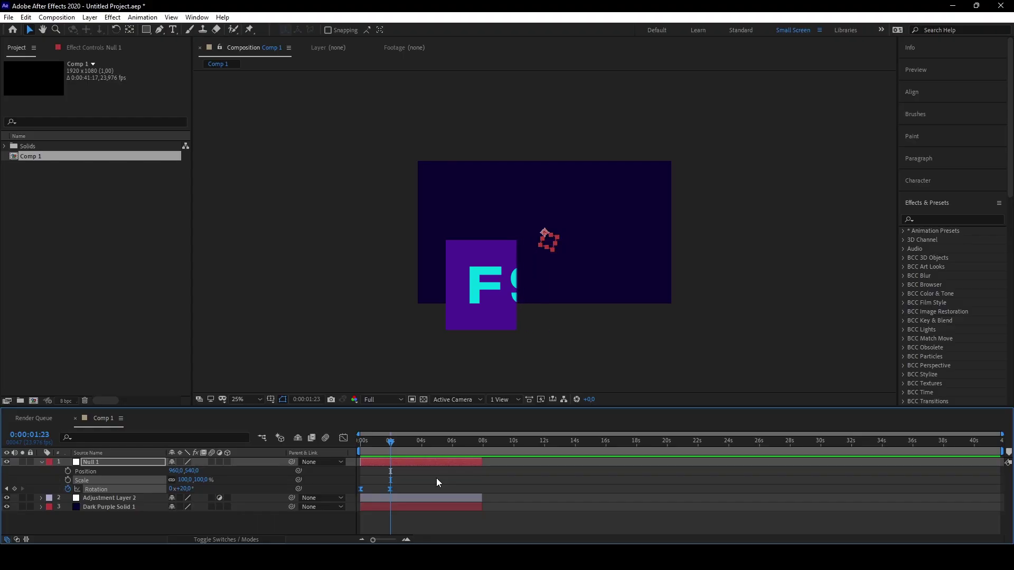
click(344, 437)
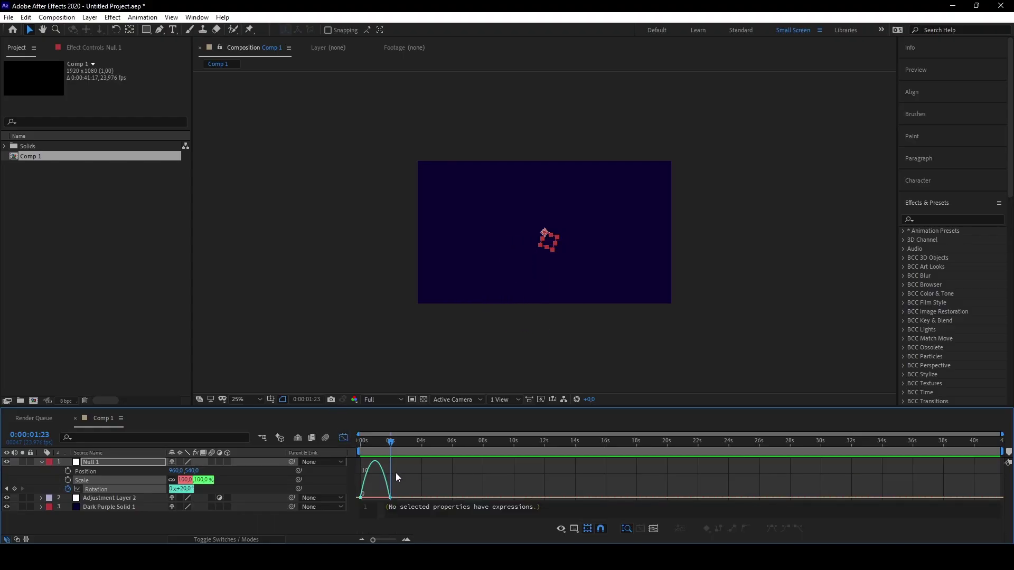
right_click(415, 474)
click(444, 368)
drag(400, 483, 372, 502)
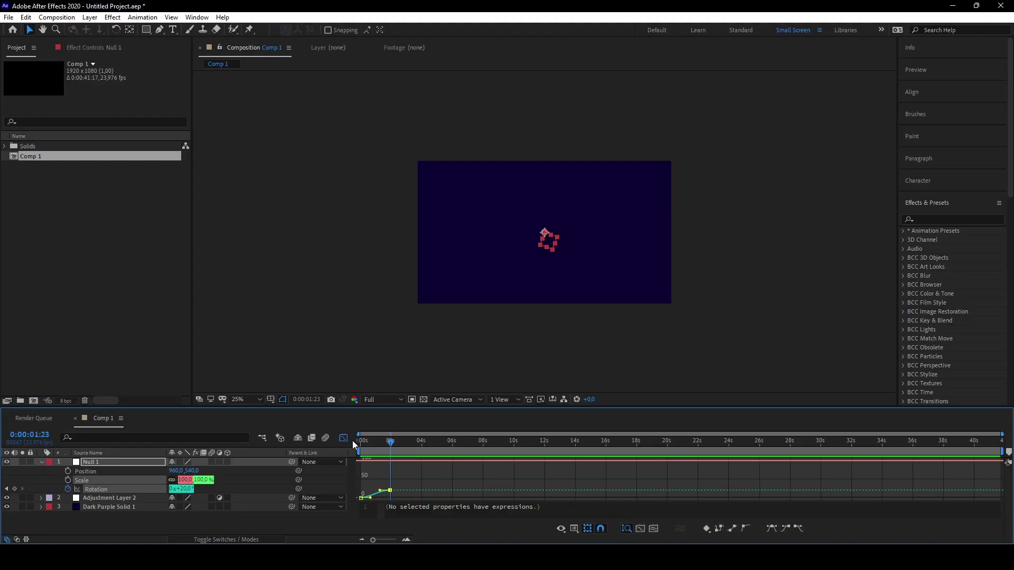
click(344, 438)
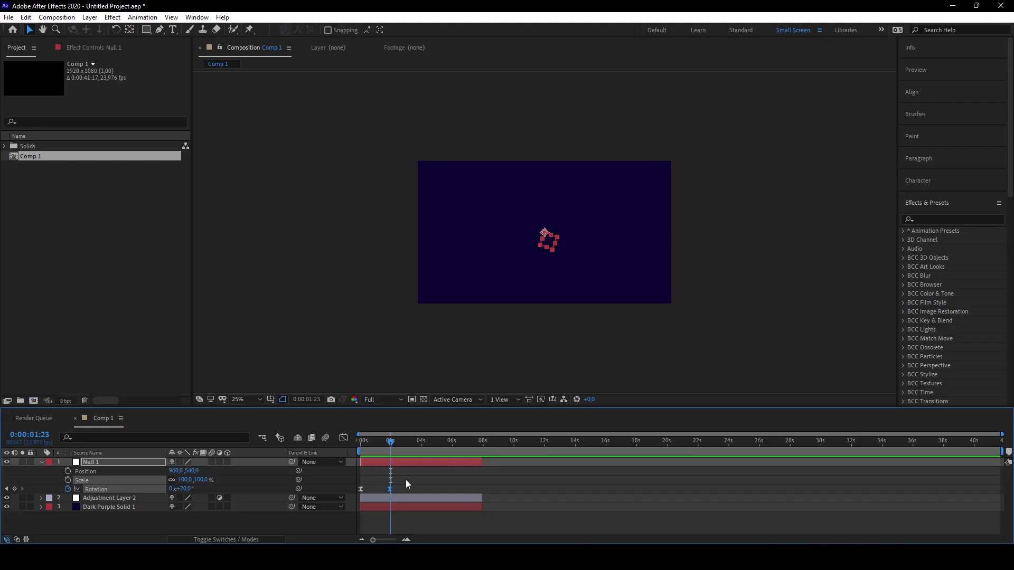
click(483, 449)
drag(479, 445, 432, 448)
key(space)
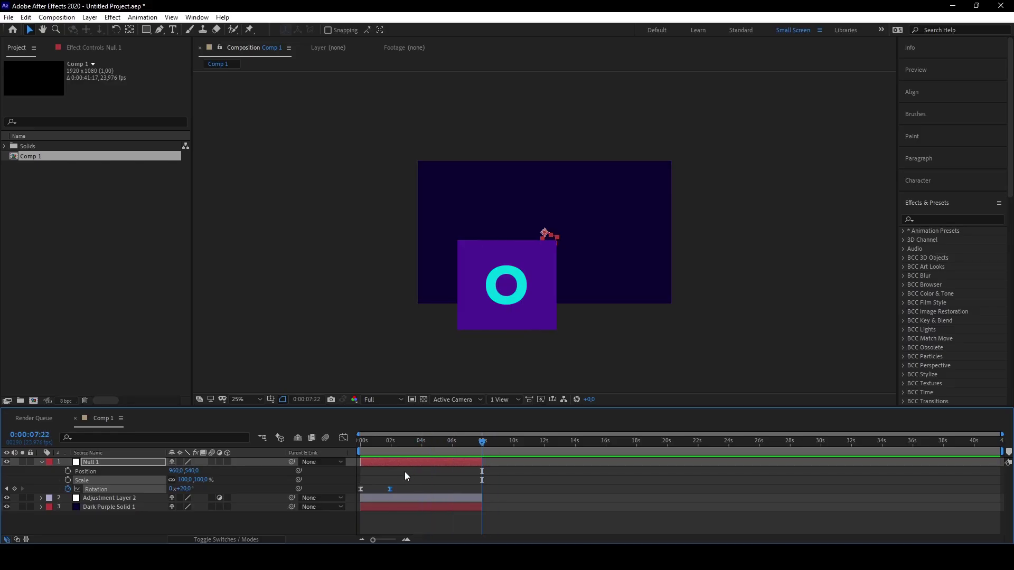
key(Home)
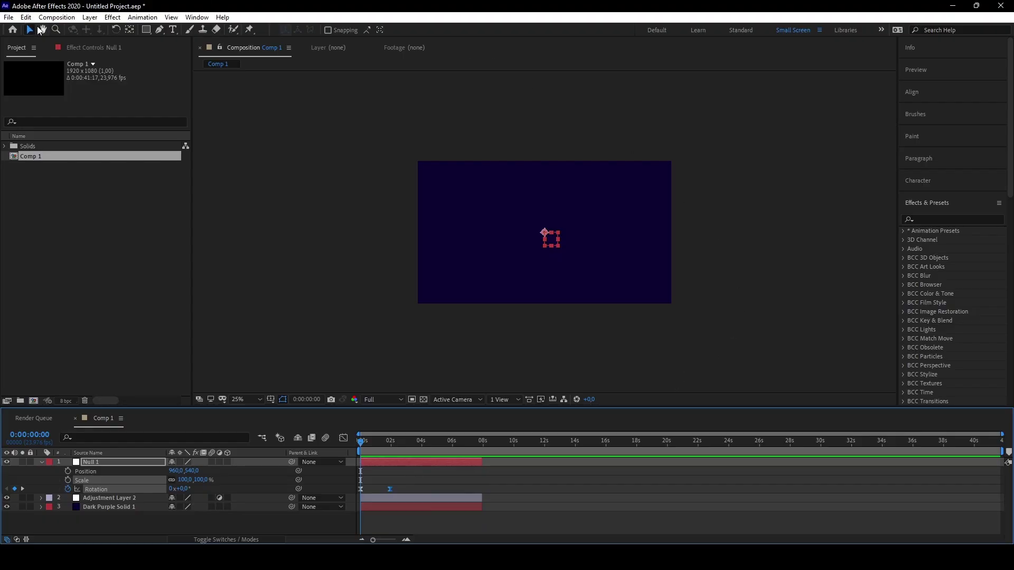
Switch between the Pen, Selection and Type tools using G, V and Ctrl+T
click(160, 31)
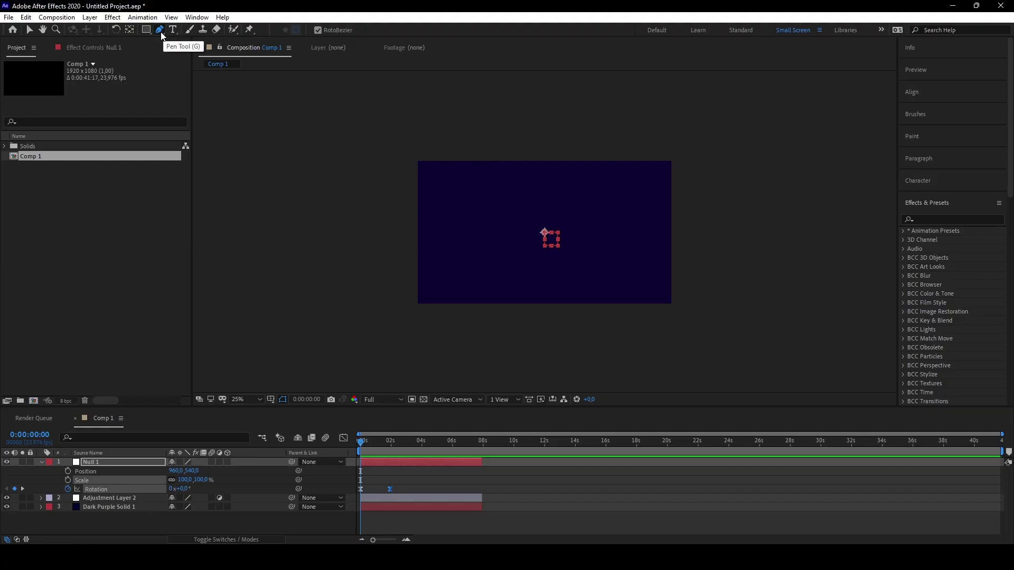
key(v)
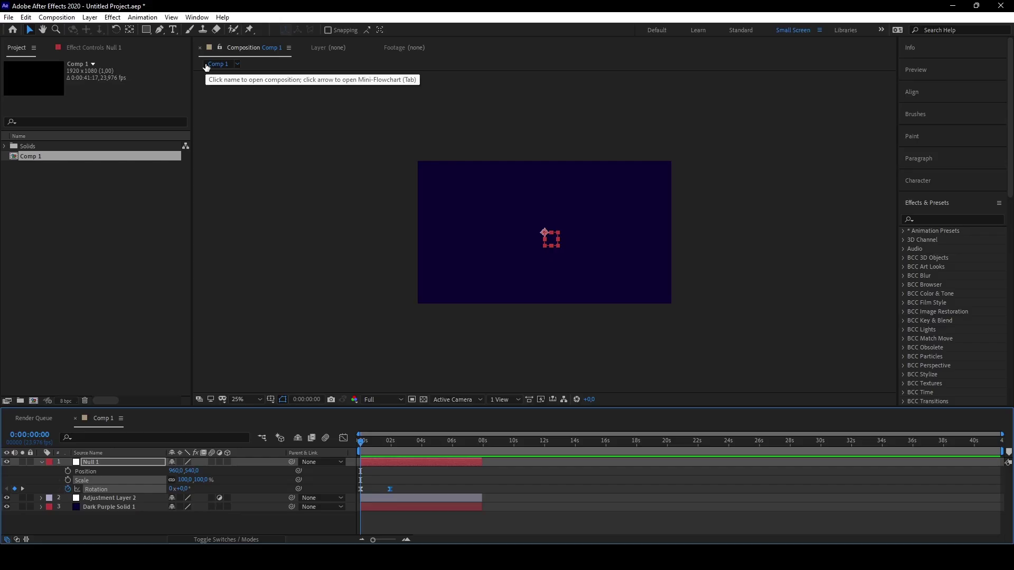
key(g)
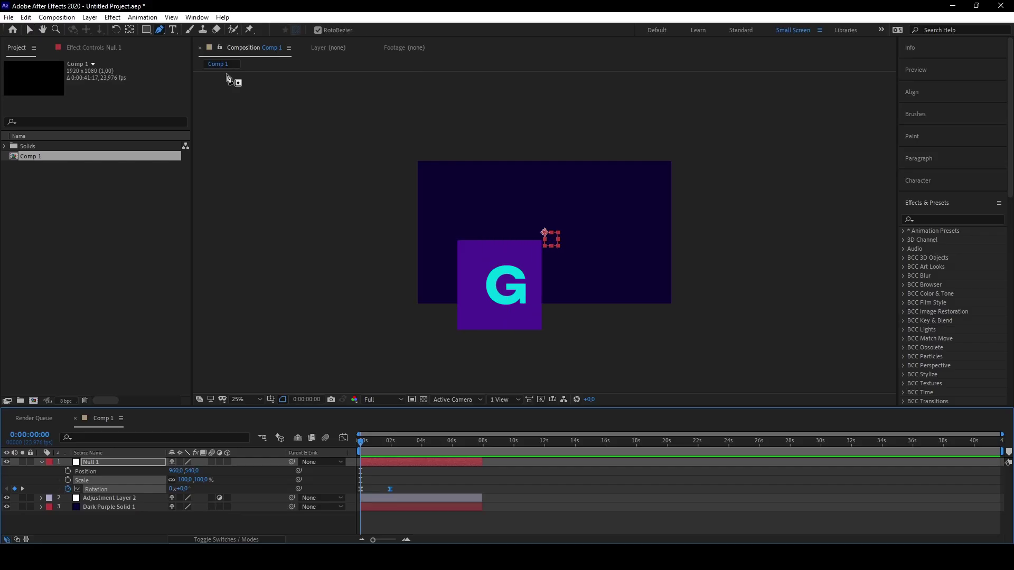
key(ctrl+t)
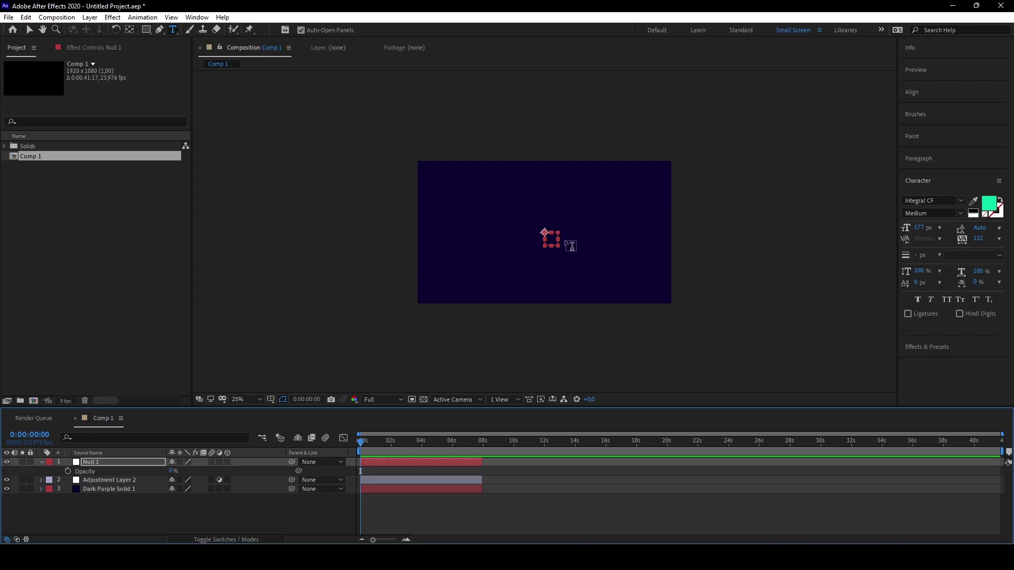
Scale Dark Purple Solid 1 down to 30%, then deselect all layers
click(410, 444)
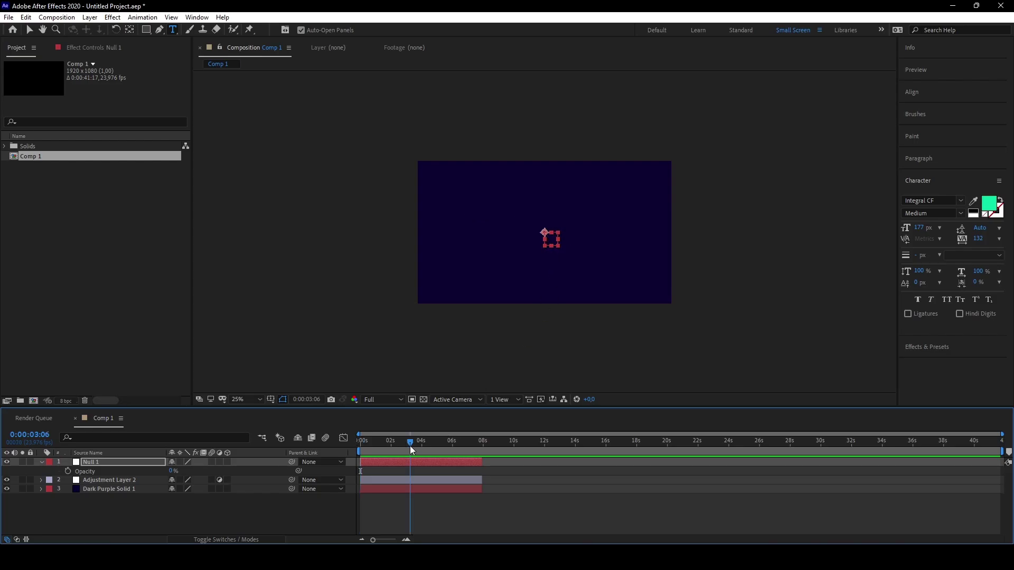
click(417, 480)
click(238, 488)
key(s)
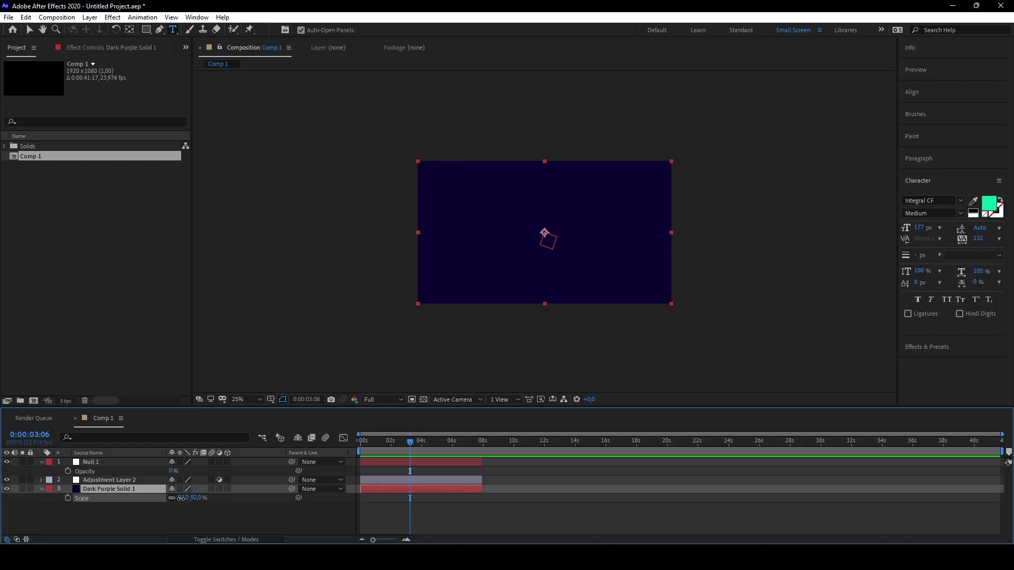
drag(187, 498, 151, 499)
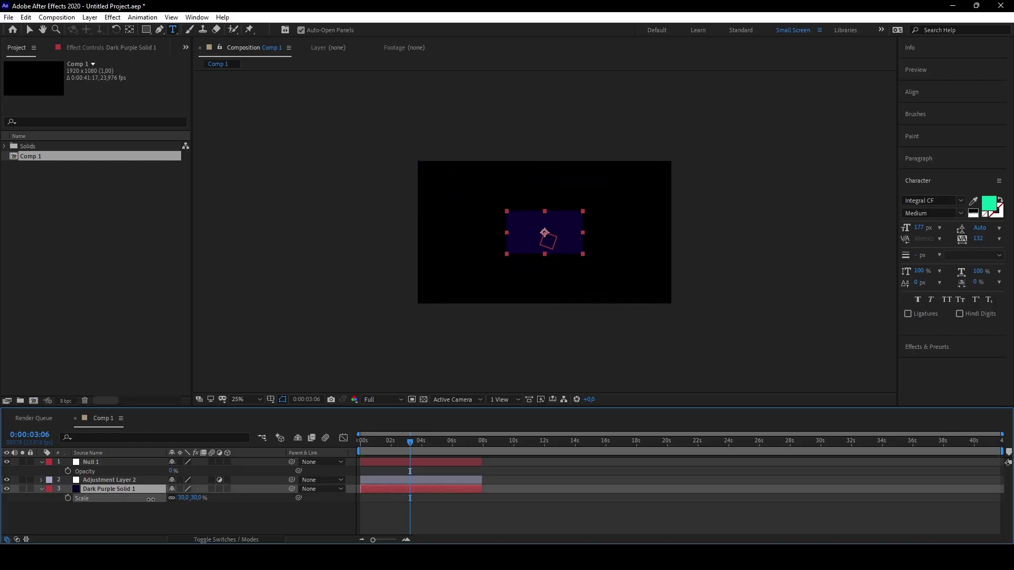
click(597, 524)
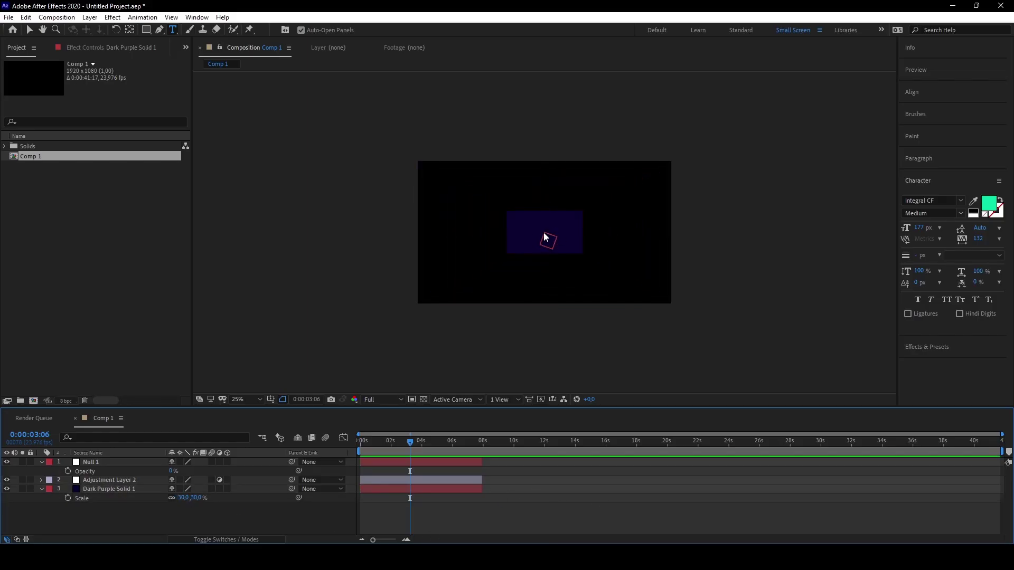
Zoom the comp viewer in and out with the period and comma keys and the mouse wheel
key(period)
key(comma)
key(period)
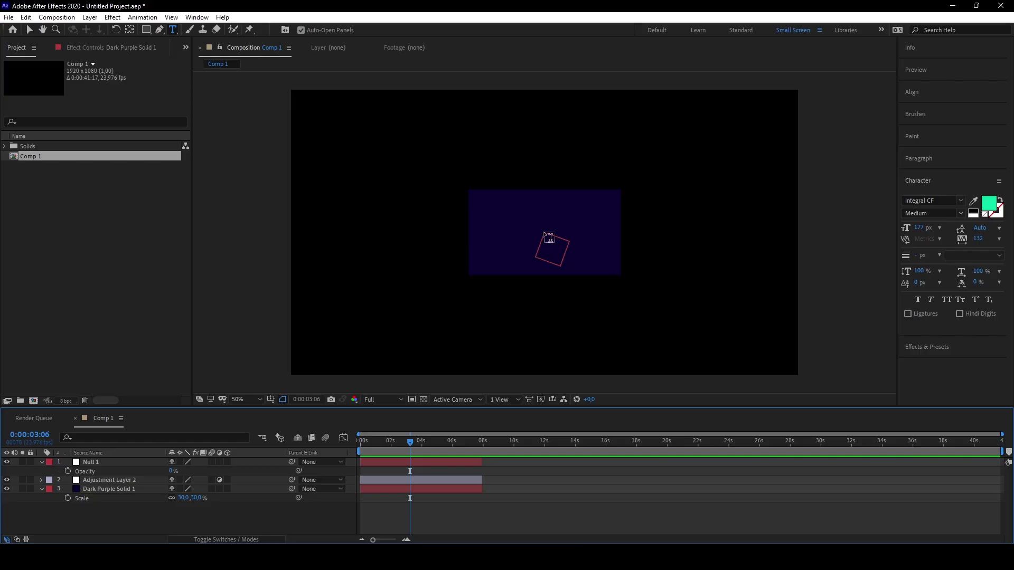
key(period)
key(comma)
key(comma)
key(period)
key(comma)
key(comma)
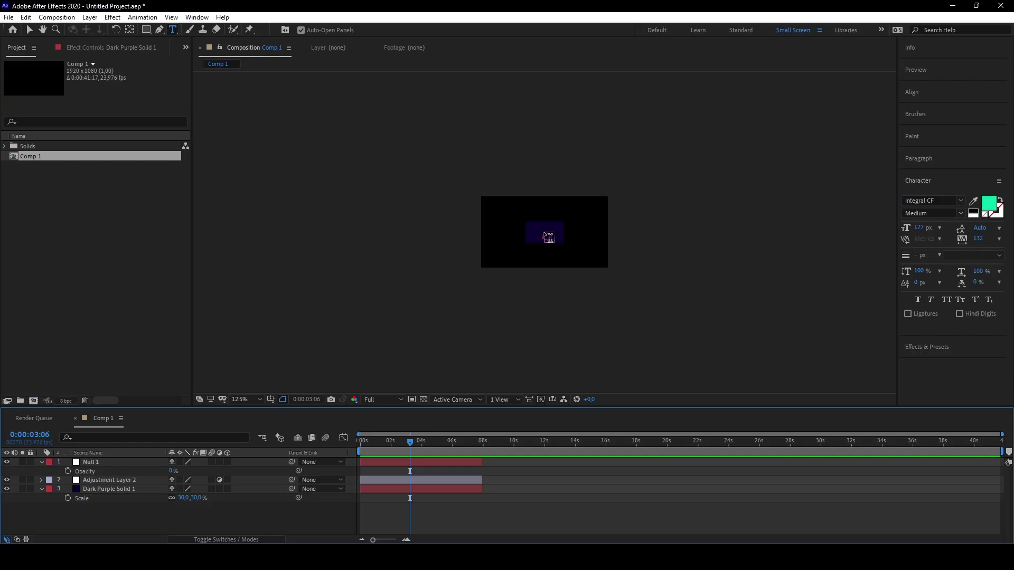
key(period)
key(period)
key(period)
key(period)
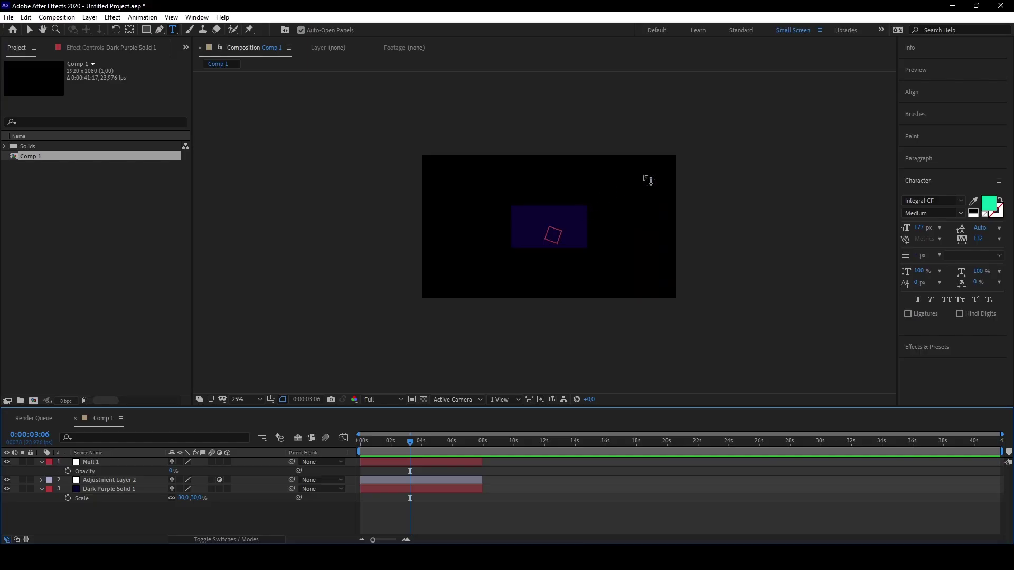
scroll(660, 171, up, 2)
scroll(611, 206, down, 2)
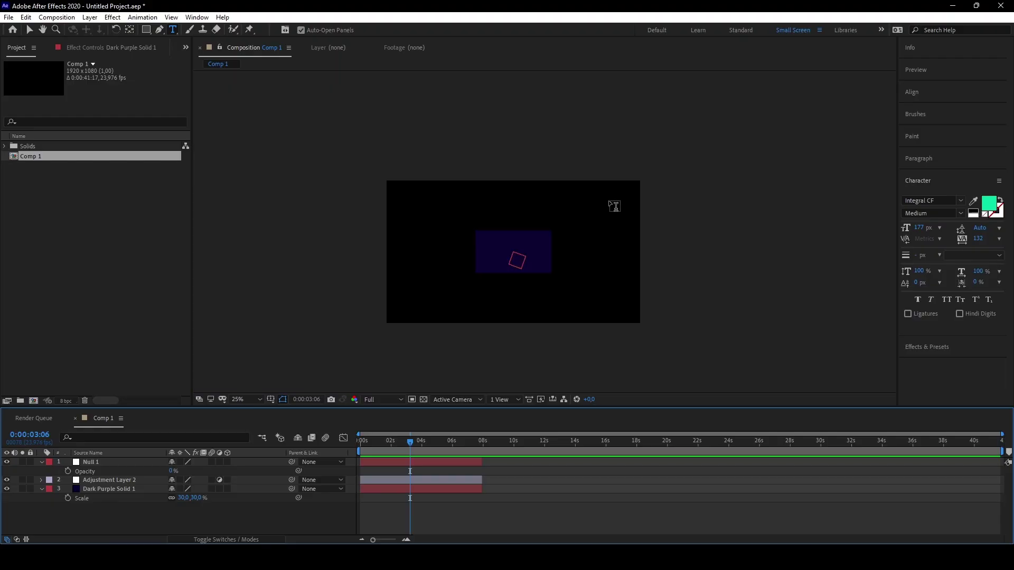
scroll(417, 214, up, 2)
scroll(422, 214, down, 4)
scroll(549, 270, up, 4)
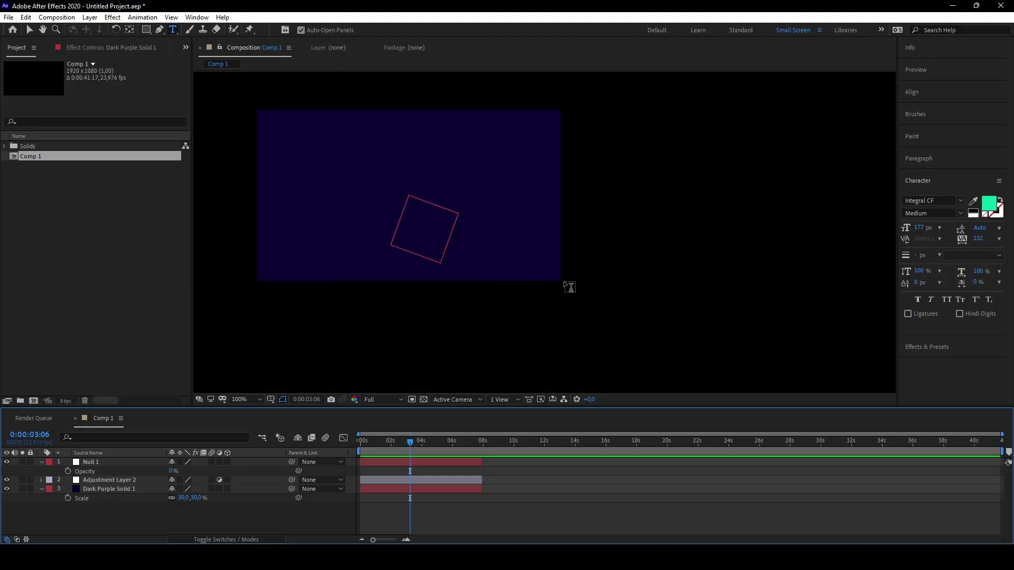
scroll(549, 274, down, 2)
scroll(528, 268, up, 2)
scroll(527, 266, down, 2)
scroll(528, 261, up, 2)
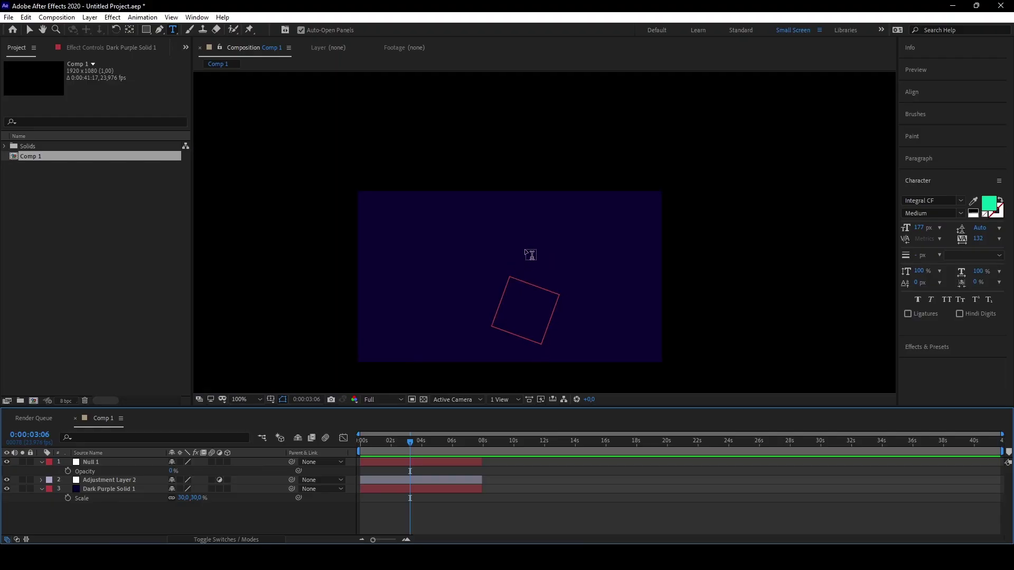
scroll(547, 239, up, 2)
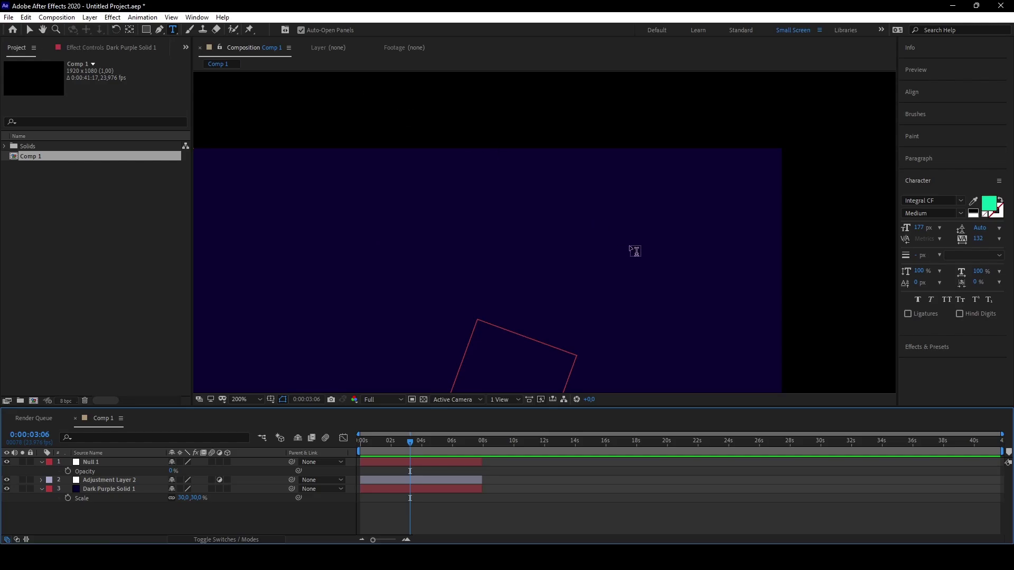
key(h)
drag(634, 251, 637, 82)
drag(366, 215, 686, 308)
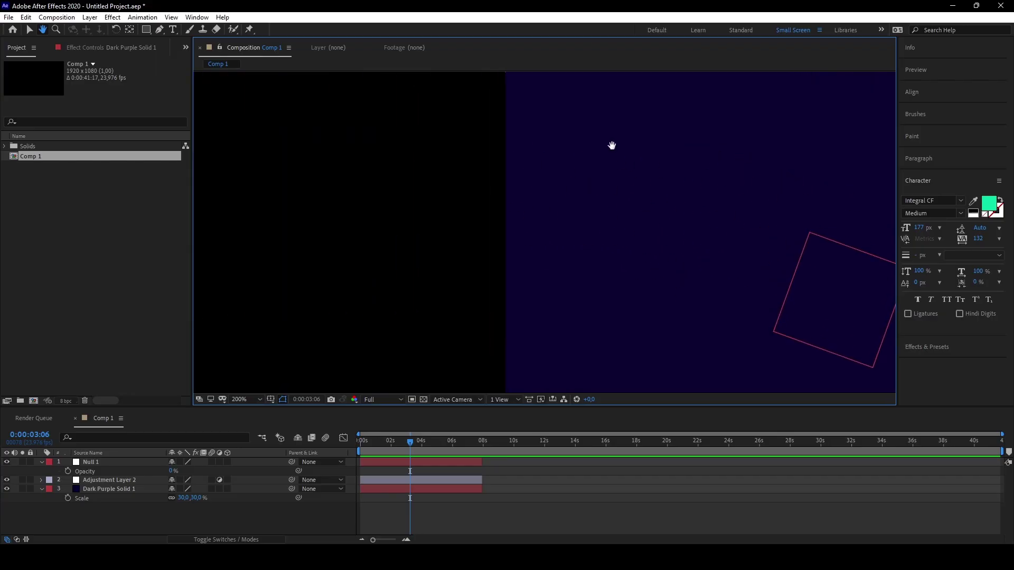
drag(528, 236, 42, 344)
drag(718, 175, 828, 215)
drag(412, 234, 554, 204)
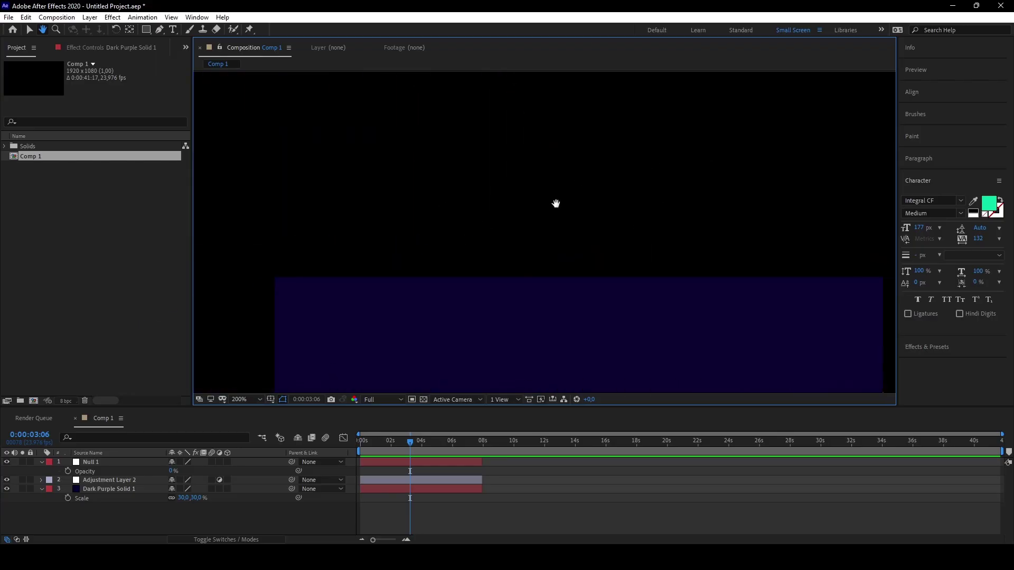
scroll(557, 201, down, 4)
key(ctrl+t)
key(comma)
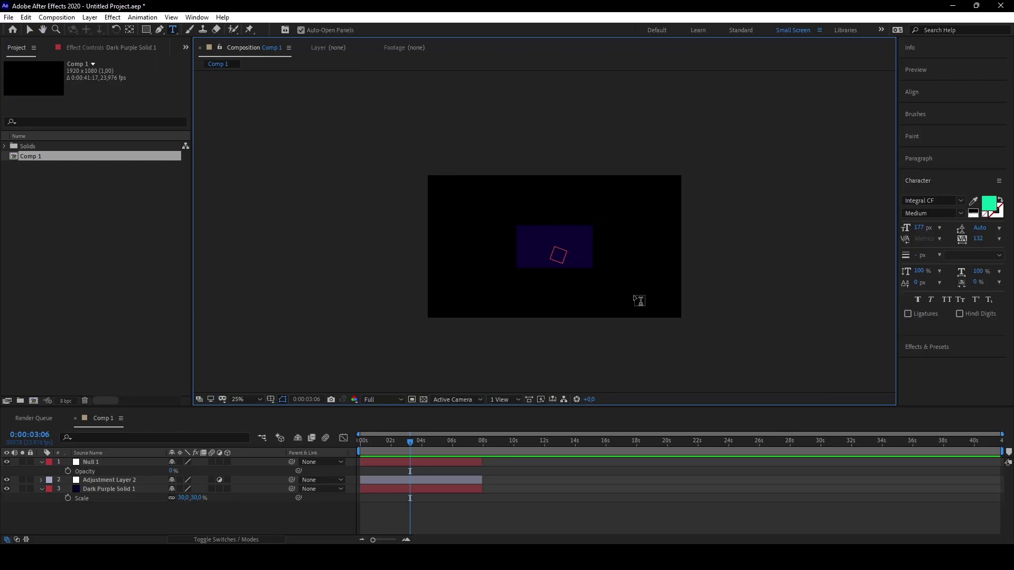